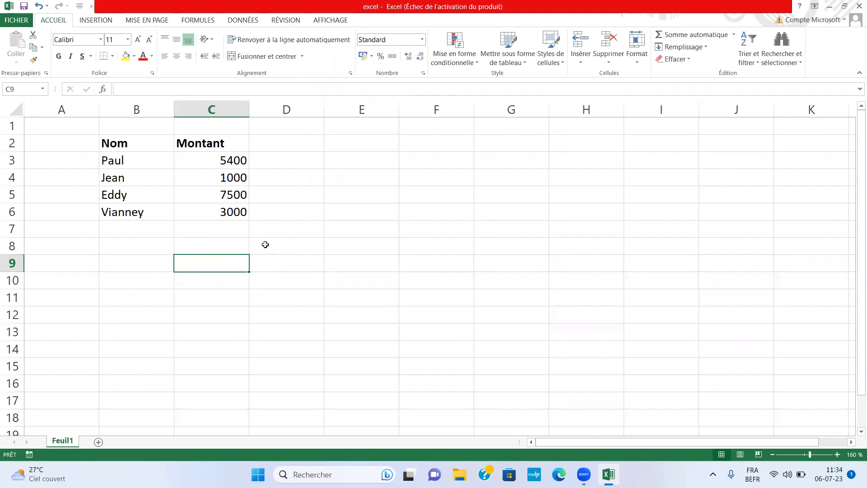
scroll(281, 259, "down", 3)
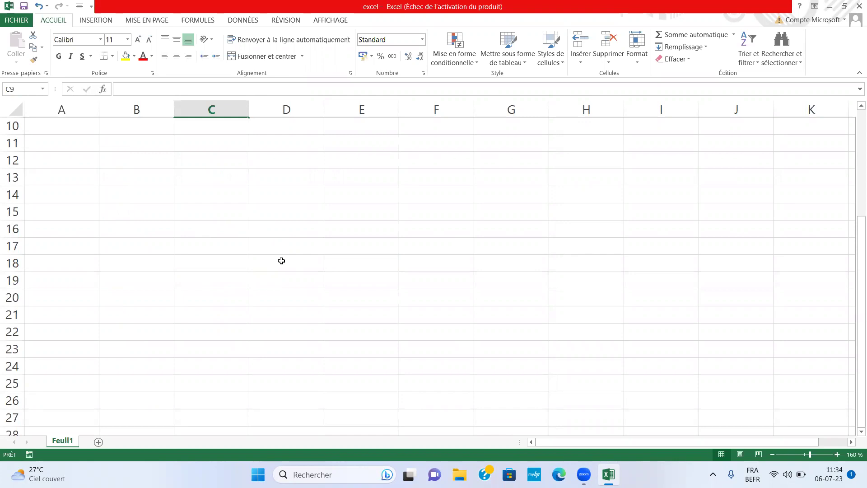
scroll(289, 259, "up", 3)
left_click(416, 226)
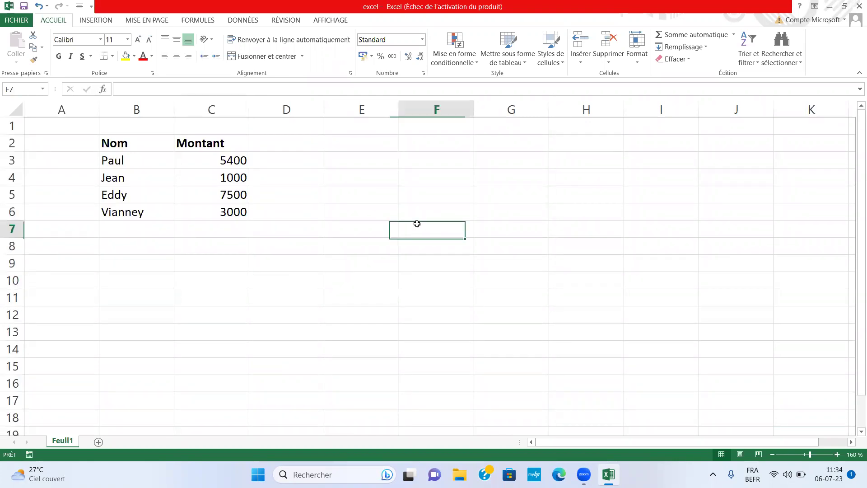
scroll(542, 225, "down", 3)
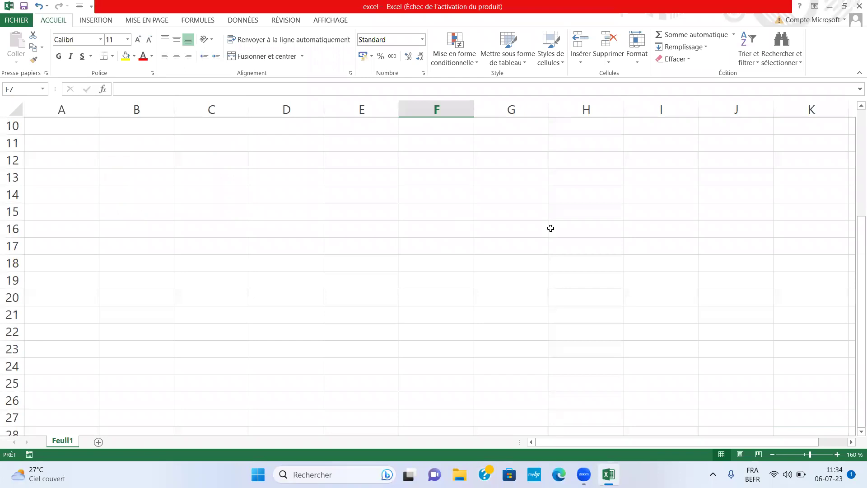
left_click(275, 194)
left_click(267, 244)
scroll(267, 244, "up", 3)
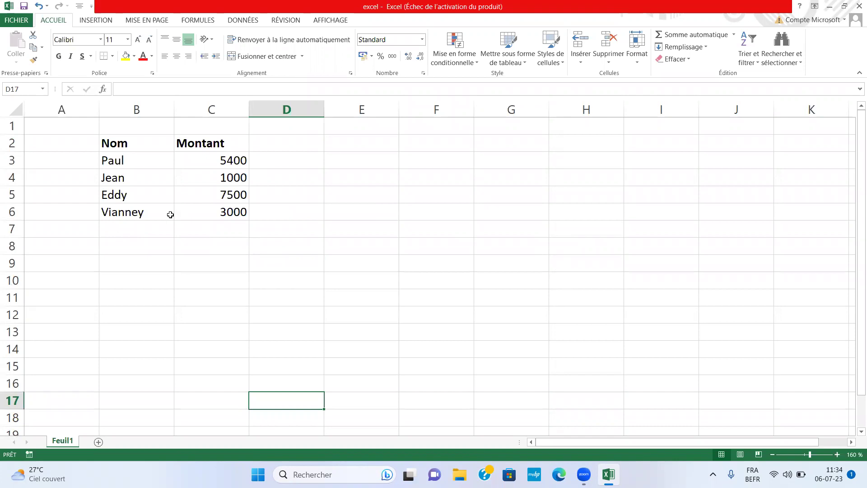
scroll(170, 214, "up", 2)
scroll(204, 232, "up", 1)
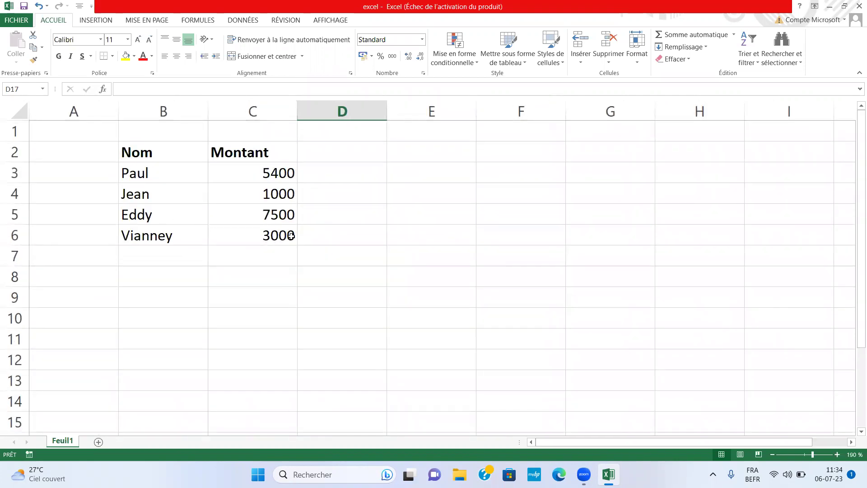
left_click_drag(152, 155, 228, 153)
left_click(166, 167)
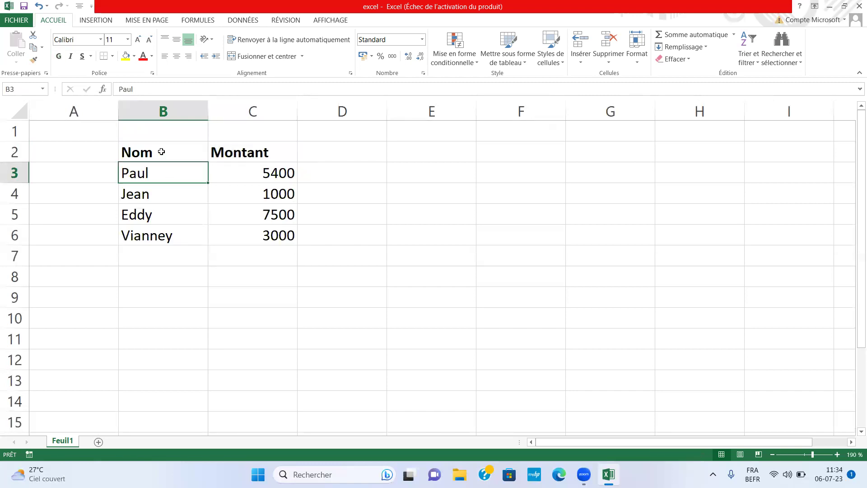
left_click(179, 150)
left_click(245, 152)
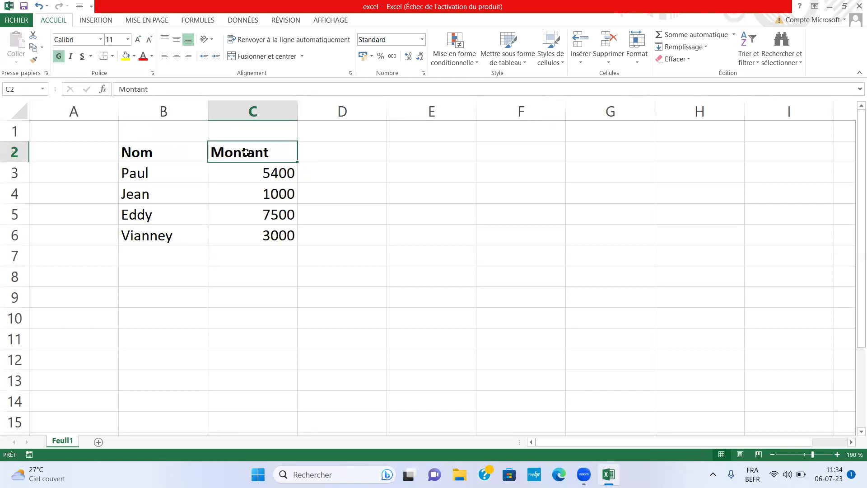
Number the four data rows 1 to 4 in cells A3:A6 by entering 1 and 2 and extending the series.
left_click(97, 170)
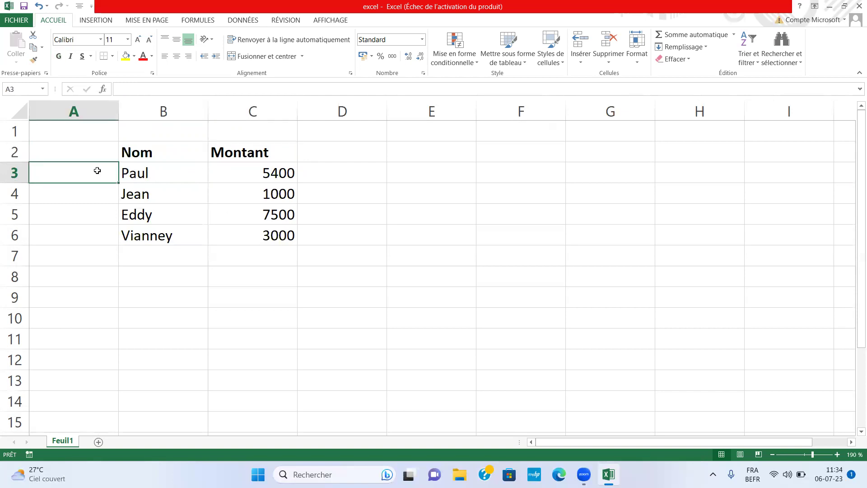
type("1")
left_click(86, 193)
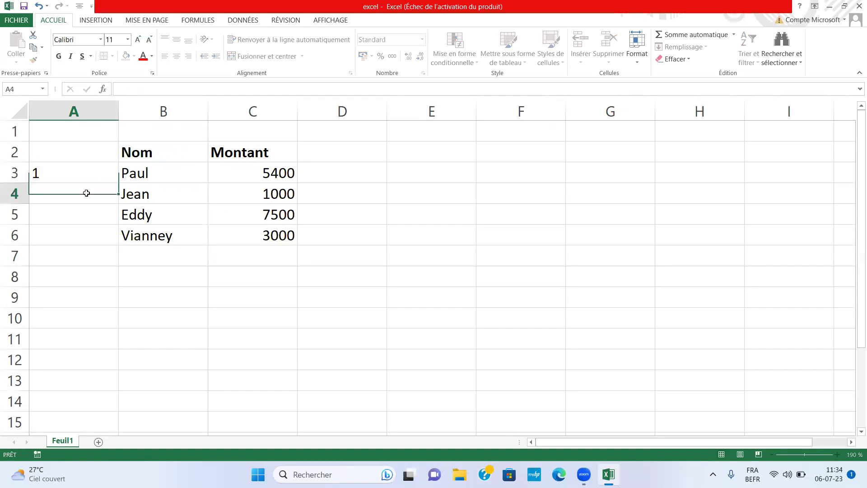
type("2")
left_click_drag(79, 170, 120, 244)
left_click(221, 241)
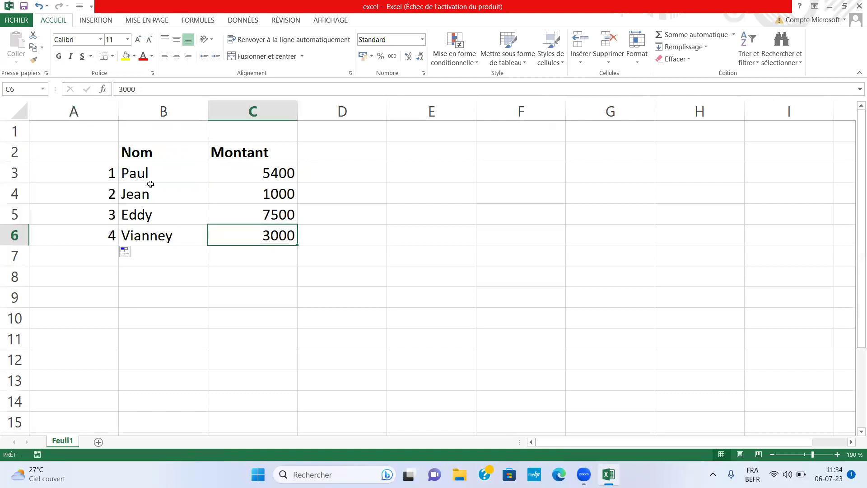
left_click_drag(256, 165, 265, 221)
left_click(276, 247)
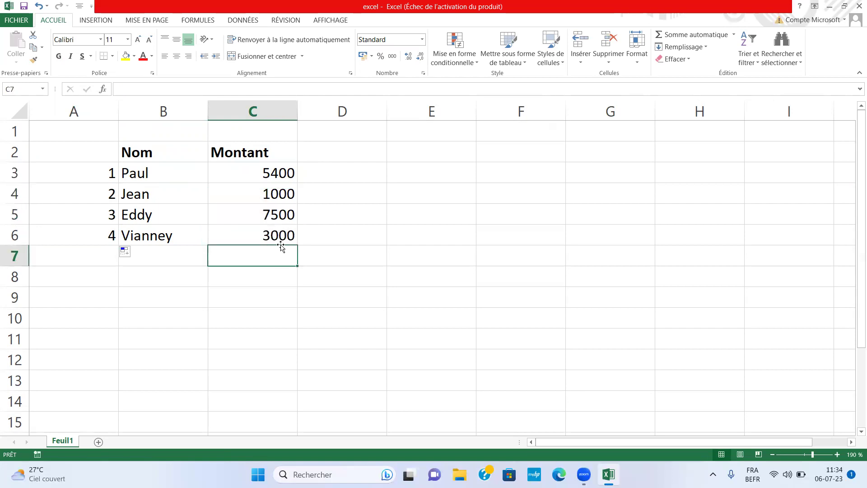
left_click(383, 254)
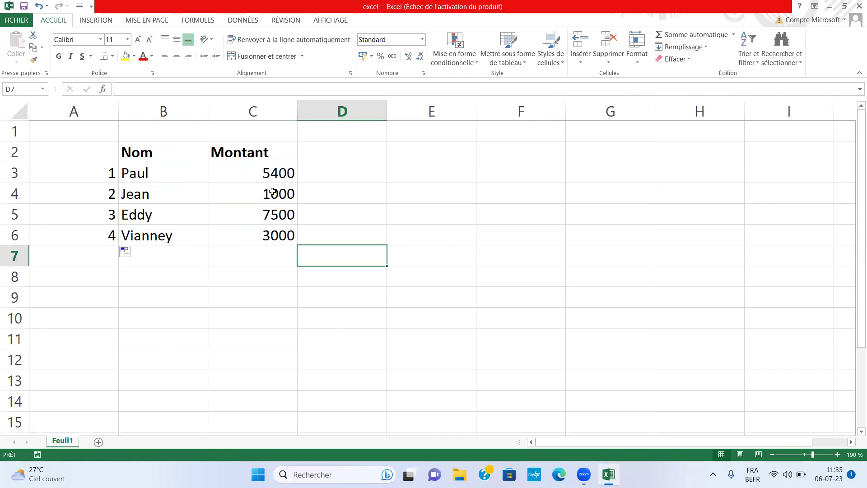
left_click_drag(131, 170, 240, 231)
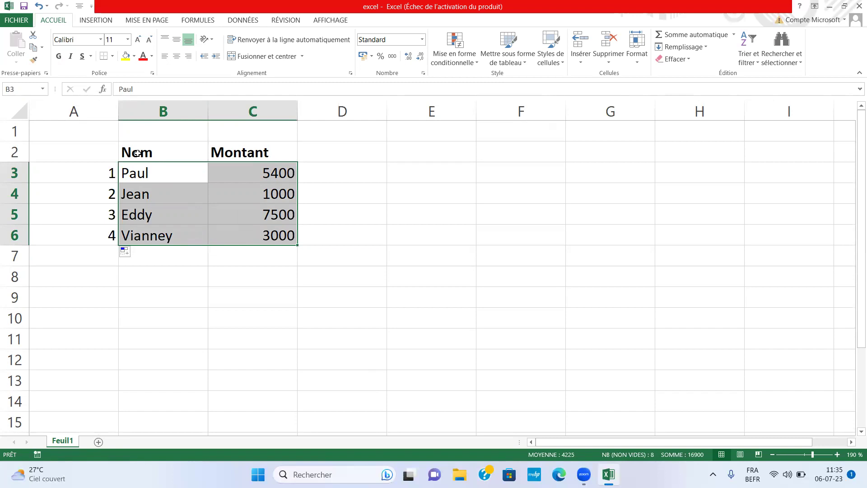
left_click(157, 339)
Insert a 2D clustered column chart from the Nom and Montant table B2:C6 and move it beside the data, clear of the table.
left_click_drag(135, 151, 262, 236)
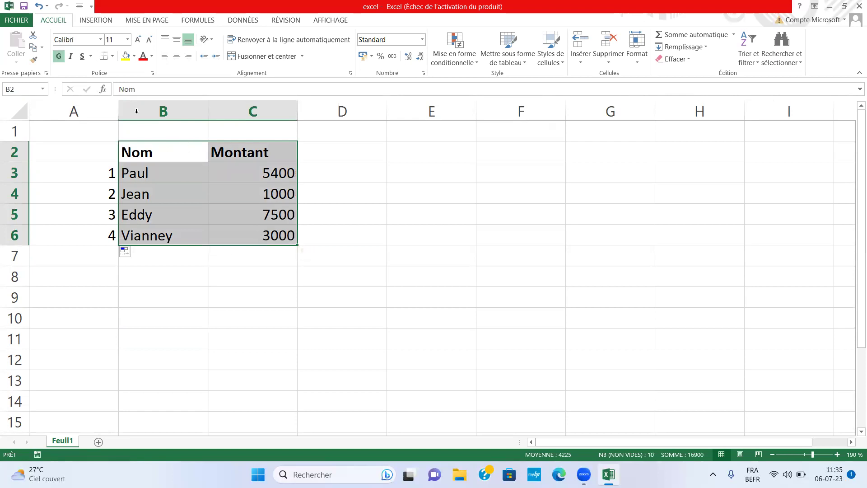
left_click(99, 21)
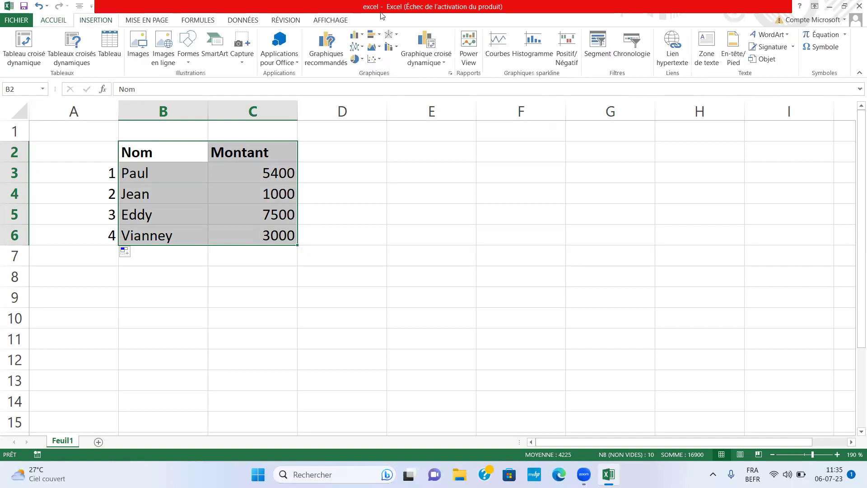
left_click(364, 35)
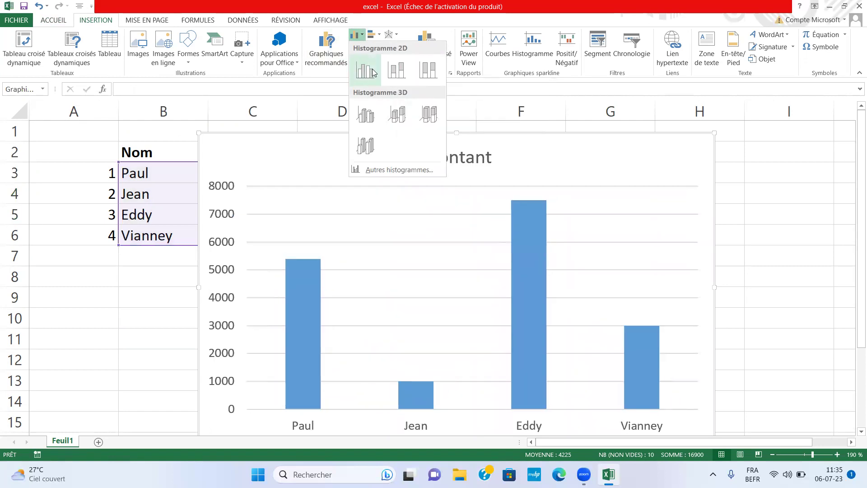
left_click(373, 73)
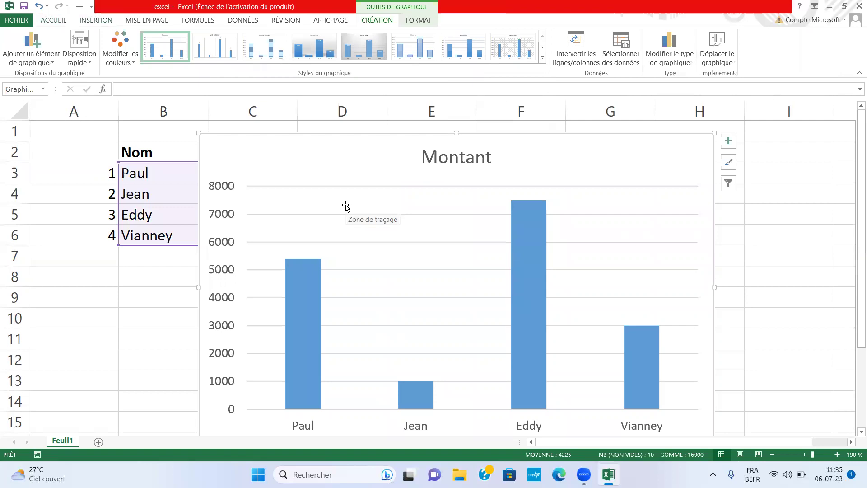
scroll(346, 207, "down", 2)
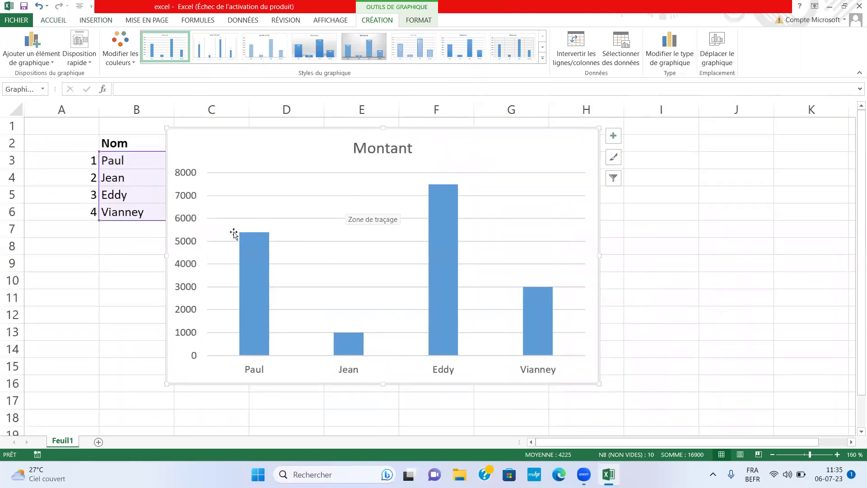
left_click_drag(254, 140, 375, 145)
Add data labels to the columns of the Montant series in the chart.
left_click(375, 266)
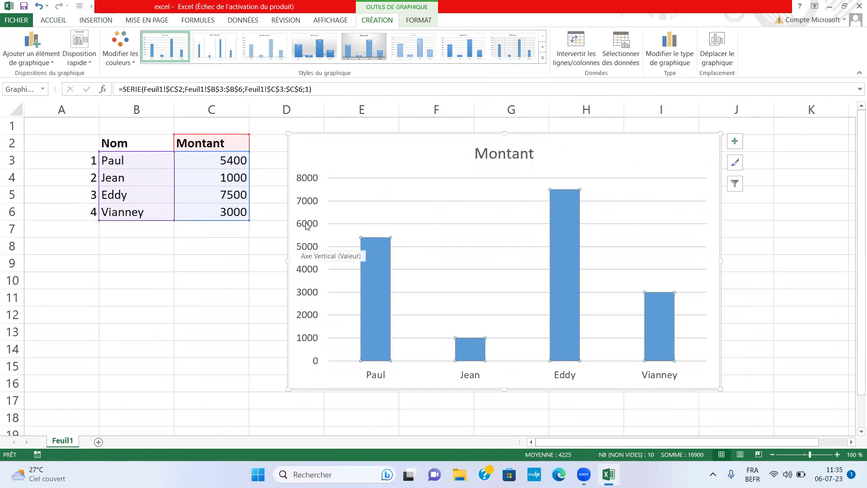
mouse_move(386, 241)
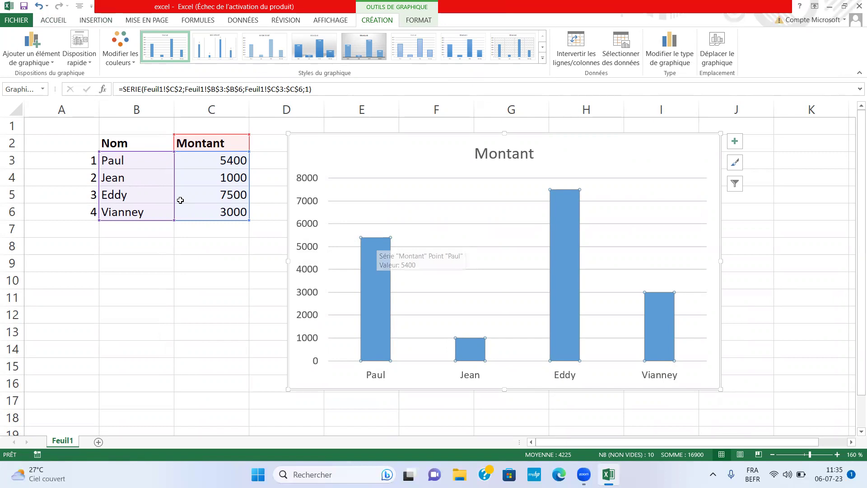
right_click(378, 253)
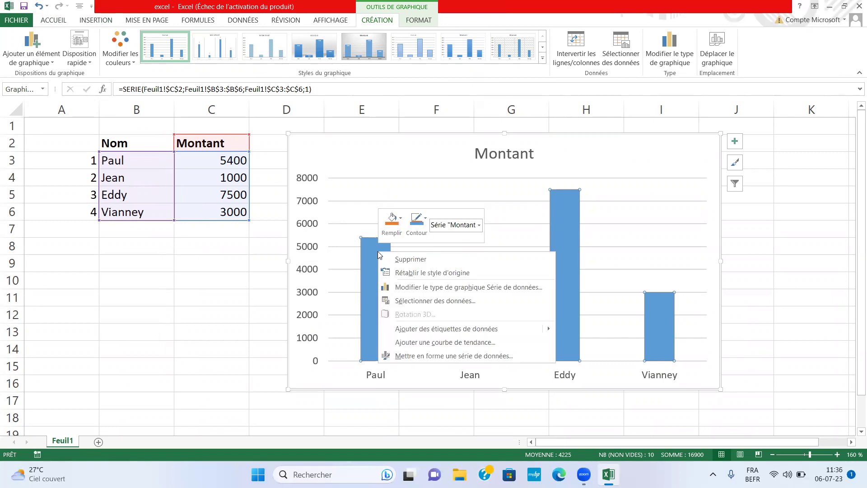
mouse_move(443, 329)
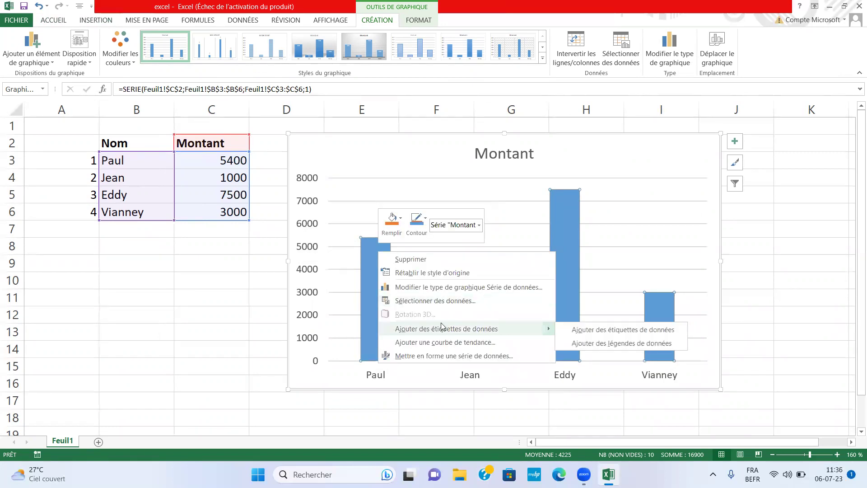
left_click(453, 328)
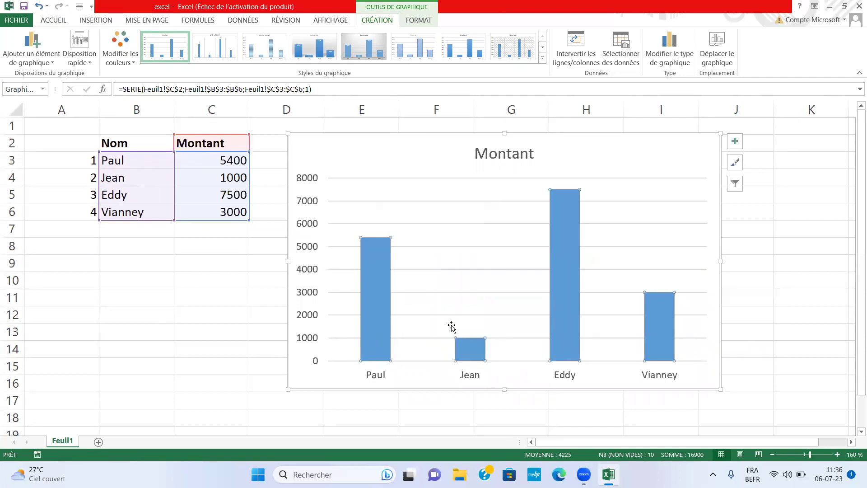
left_click(470, 265)
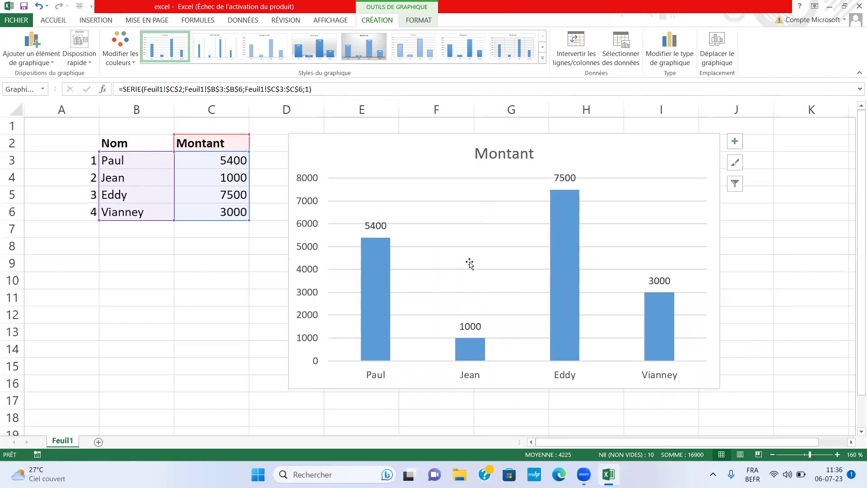
Examine the chart's data labels, title and category axis and compare them with the names and amounts in the source table.
left_click(375, 225)
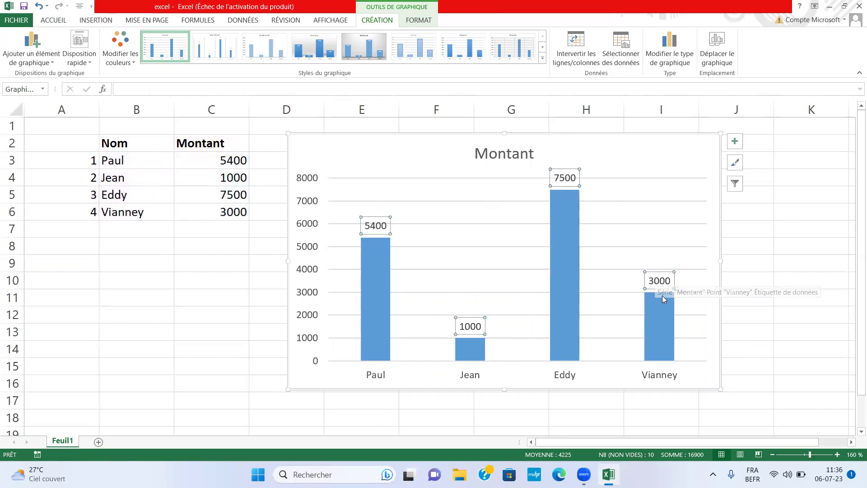
left_click(383, 156)
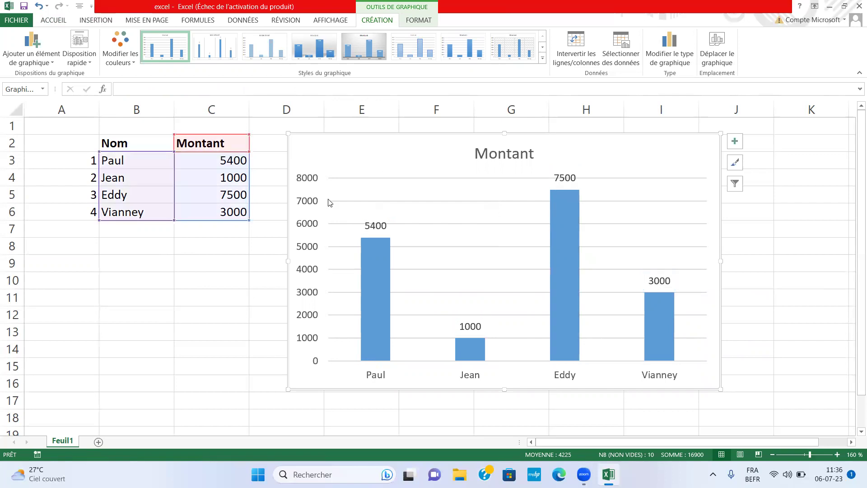
left_click(496, 155)
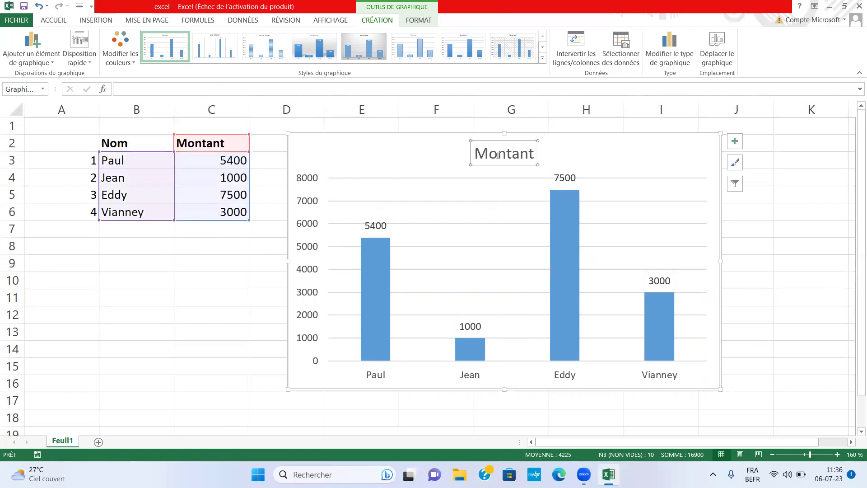
left_click(520, 154)
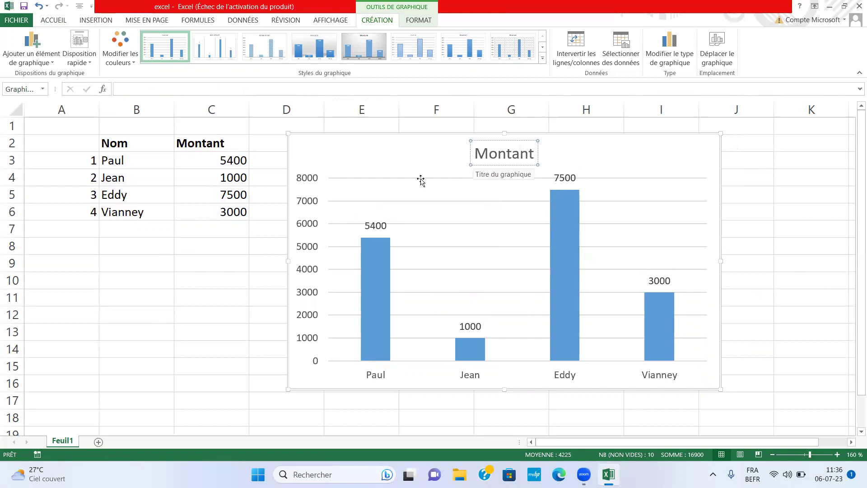
left_click(465, 157)
left_click(502, 155)
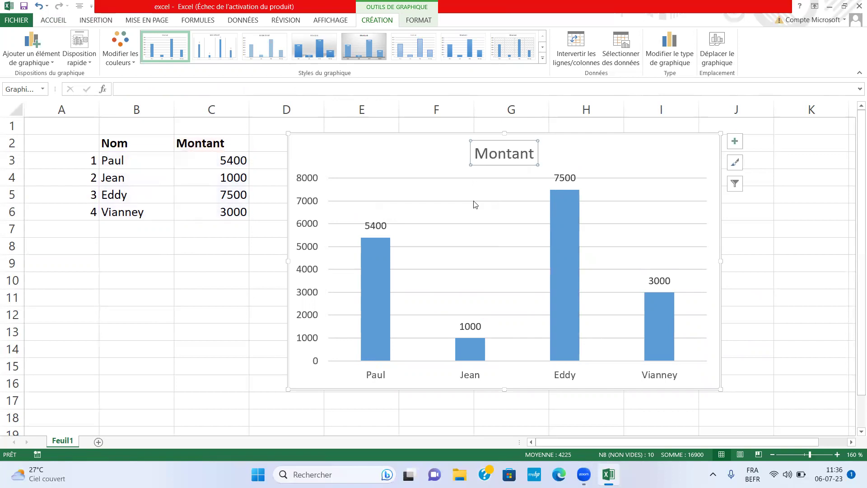
left_click(374, 377)
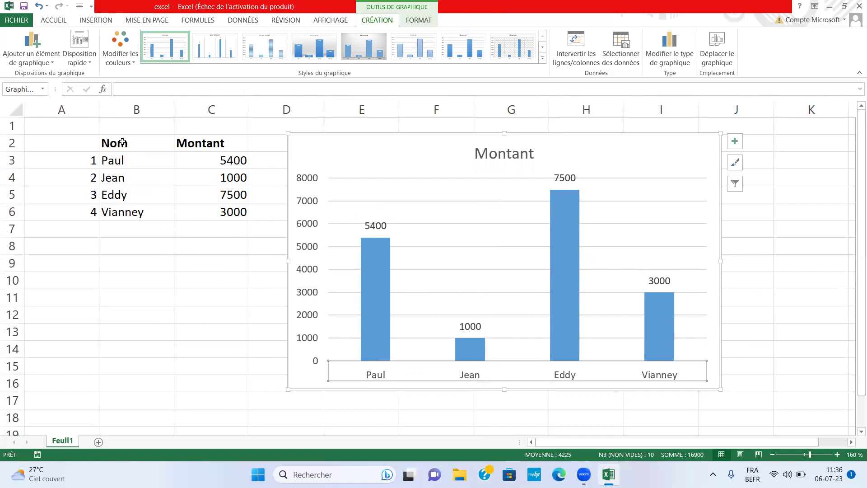
left_click_drag(123, 144, 235, 212)
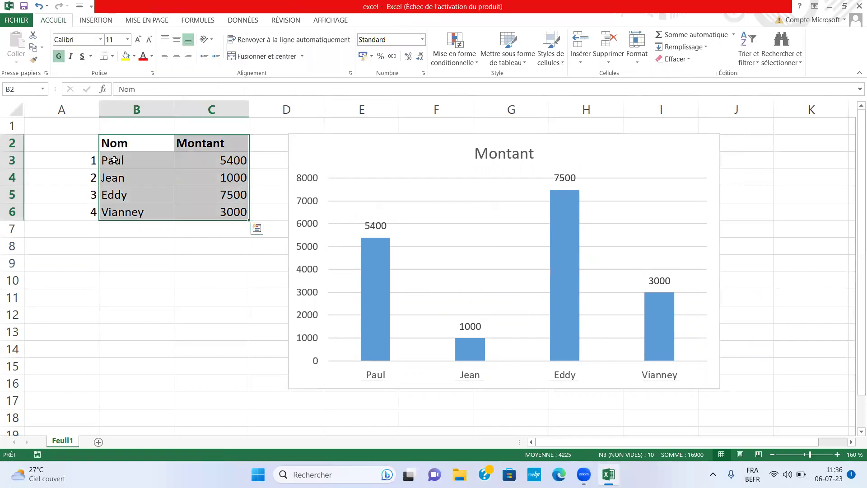
left_click(114, 160)
left_click(115, 179)
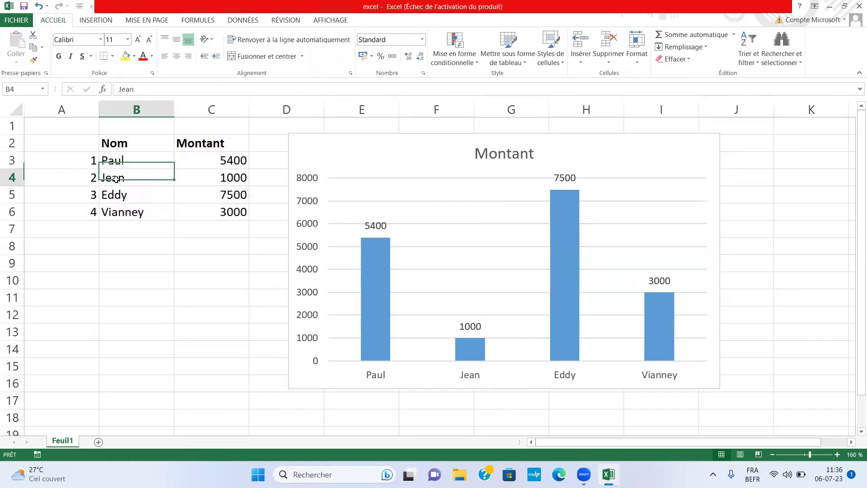
left_click(121, 199)
left_click(120, 213)
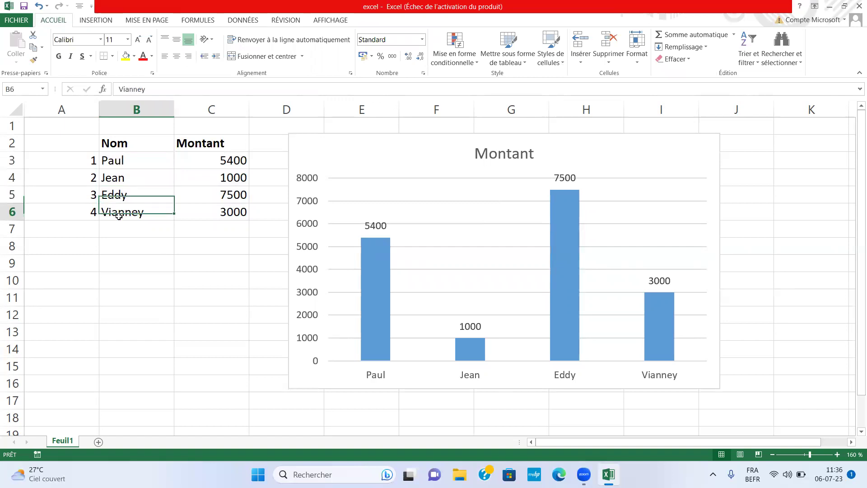
left_click(565, 179)
Try solid, gradient and diagonal-stripe pattern fills on the chart area, finishing with no fill.
left_click(285, 212)
left_click(293, 222)
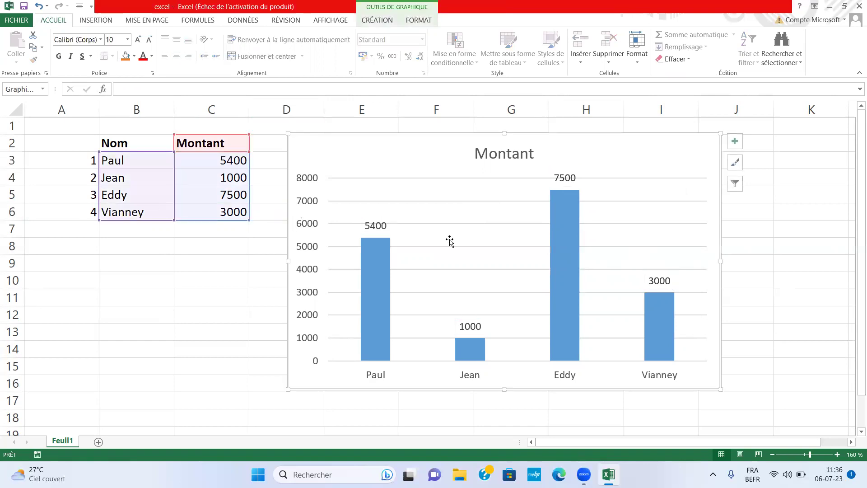
double_click(397, 154)
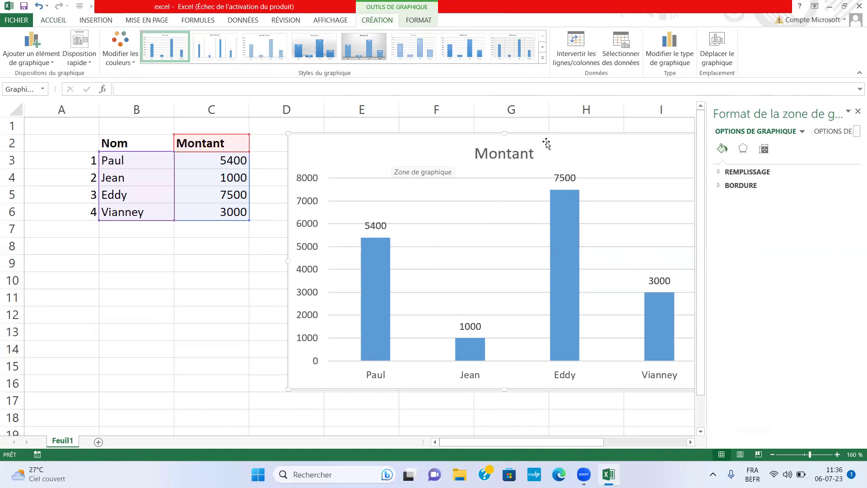
left_click(719, 172)
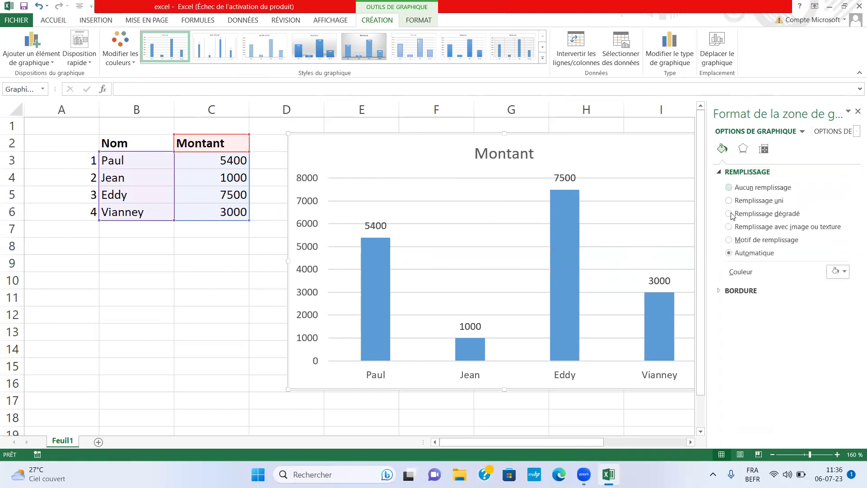
left_click(731, 201)
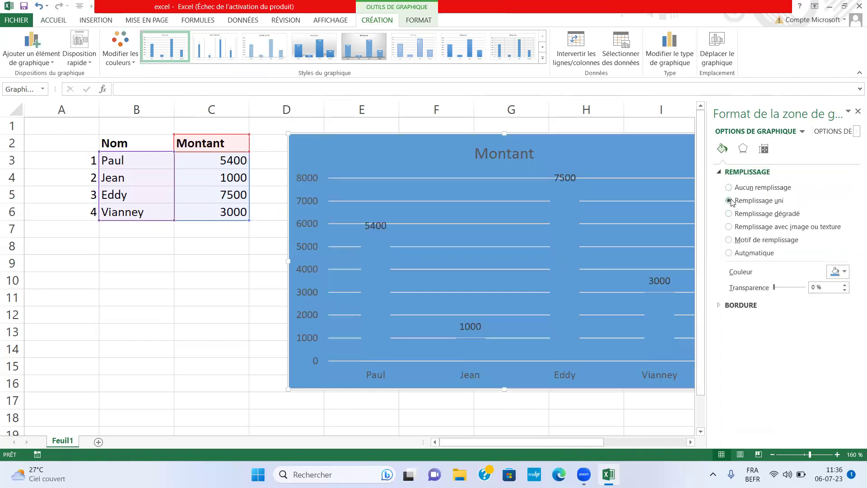
left_click(730, 214)
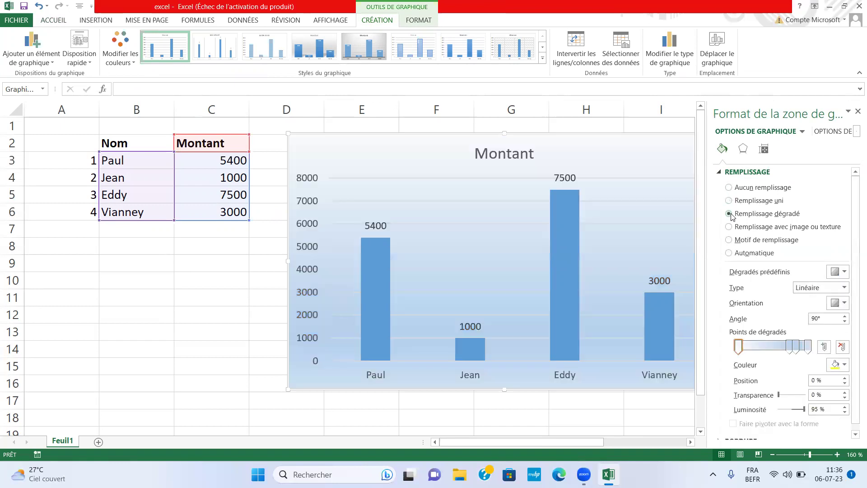
left_click(729, 239)
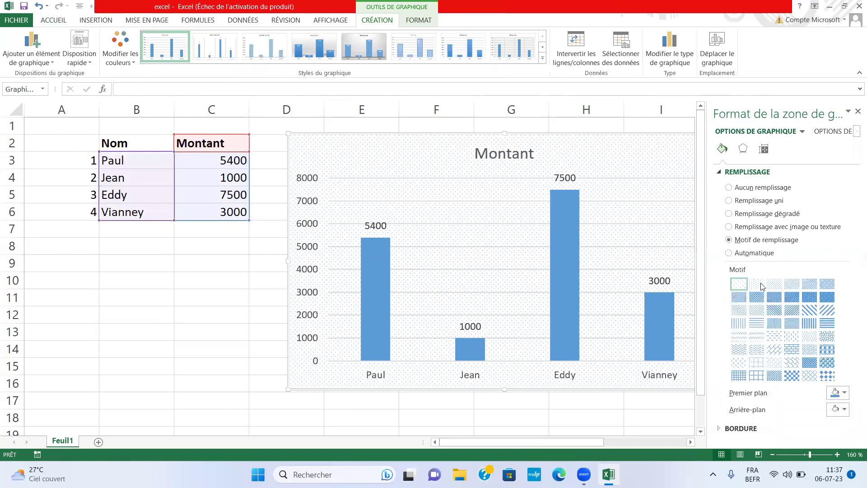
left_click(808, 309)
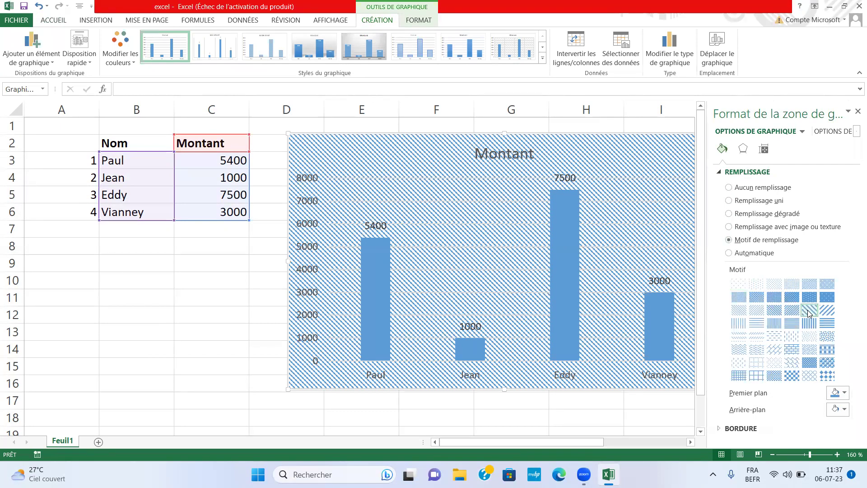
left_click(729, 187)
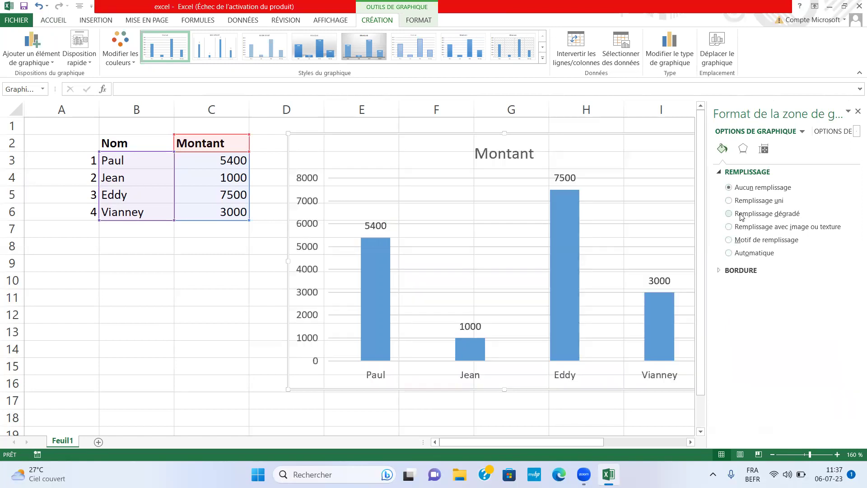
Try solid, gradient and automatic borders and 17% border transparency on the chart area, finishing with no line.
left_click(719, 272)
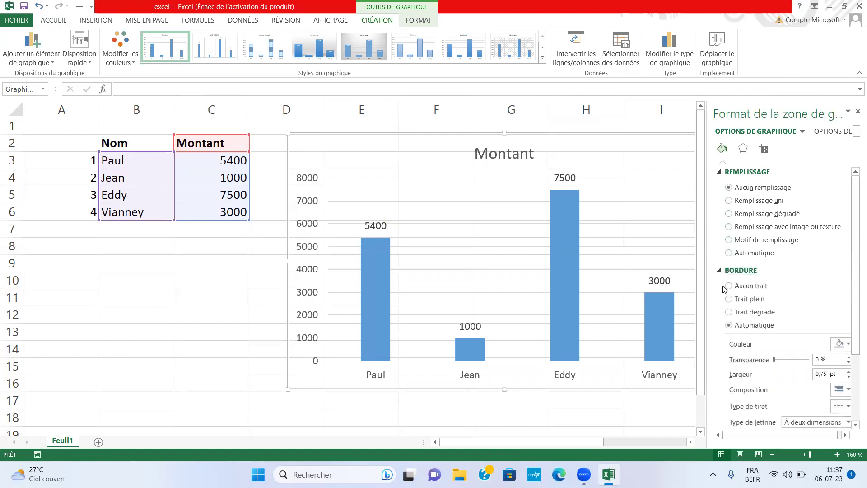
left_click(729, 299)
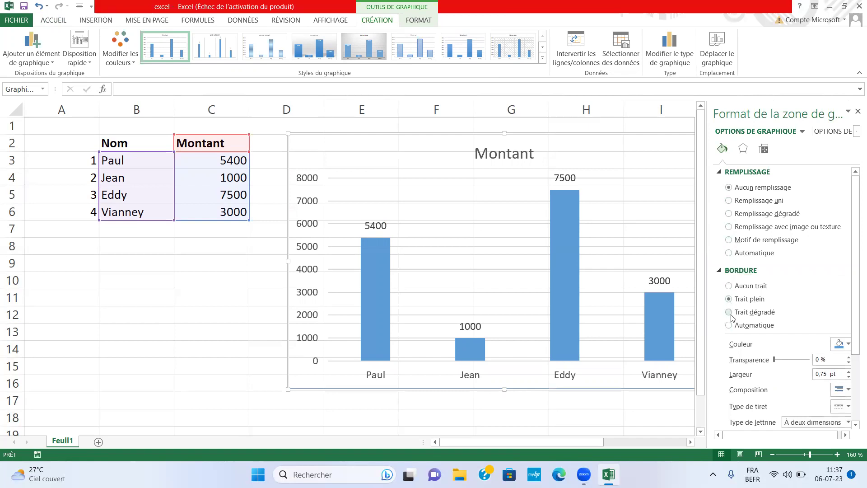
left_click(731, 315)
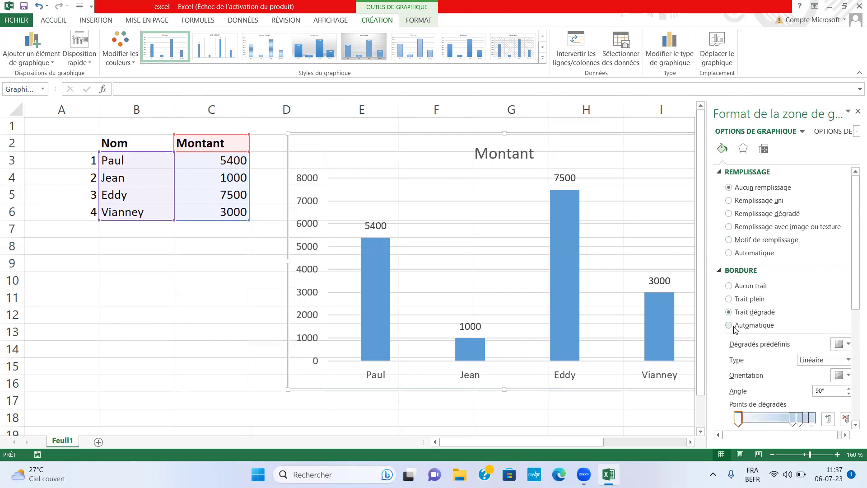
left_click(734, 327)
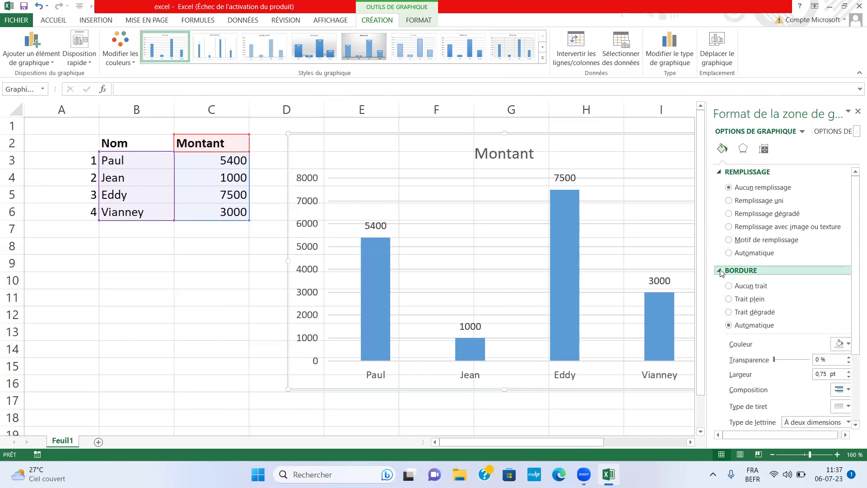
scroll(775, 306, "down", 2)
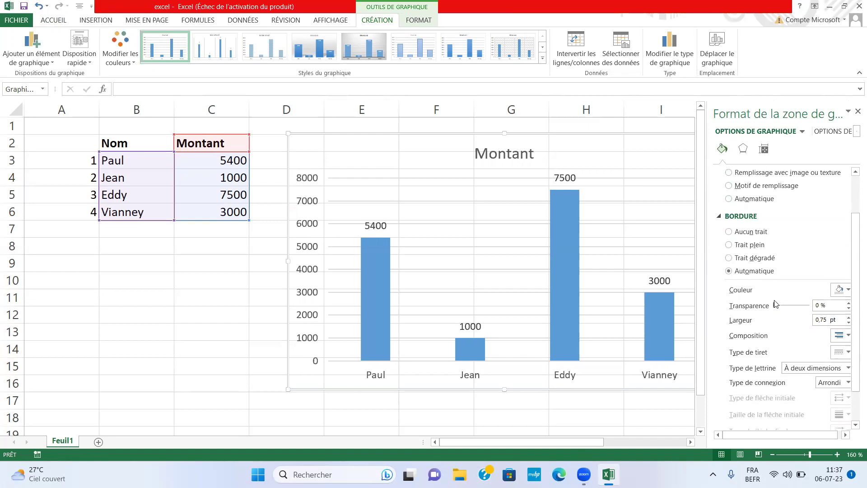
mouse_move(775, 306)
left_mouse_down()
mouse_move(793, 306)
mouse_move(780, 305)
left_mouse_up()
scroll(824, 318, "up", 2)
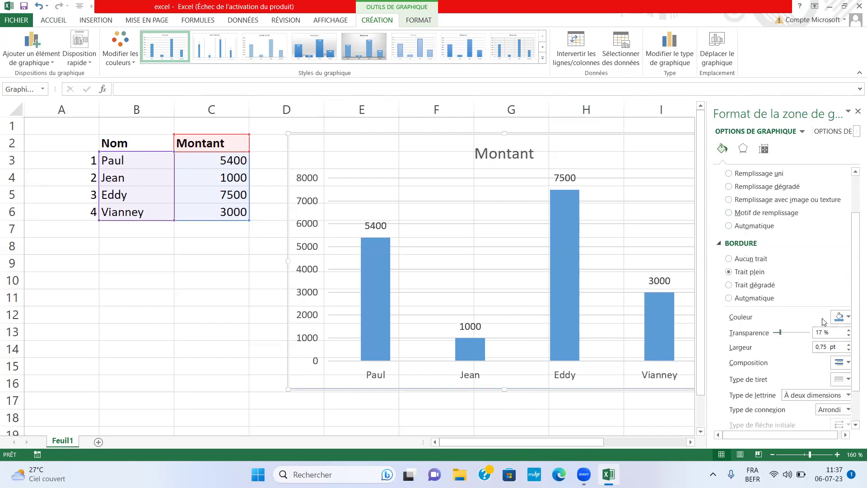
left_click(729, 285)
left_click(720, 174)
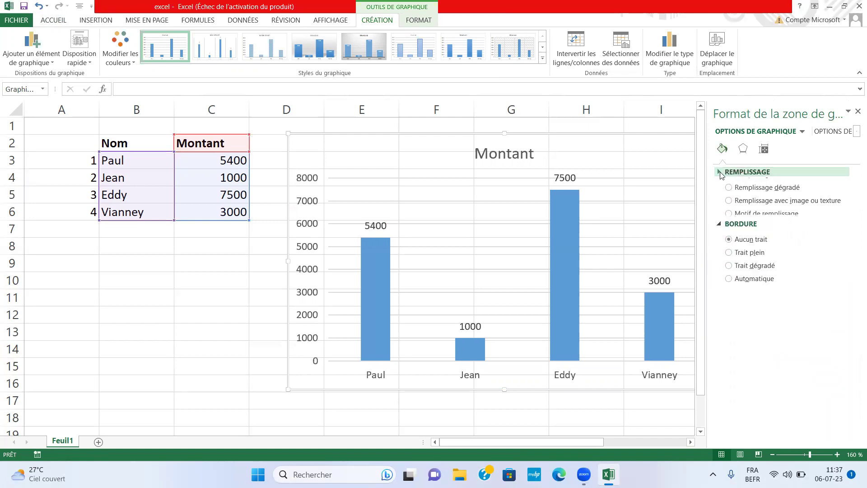
left_click(719, 186)
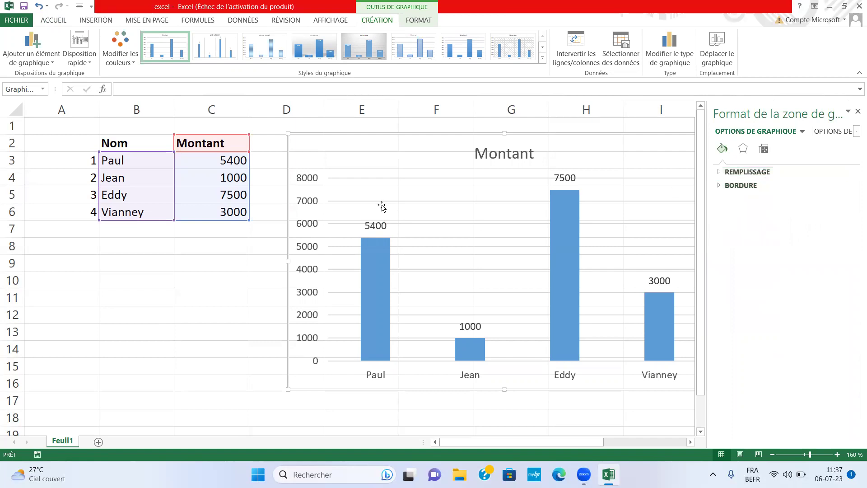
Delete the column chart from the sheet and close the formatting pane.
left_click(511, 159)
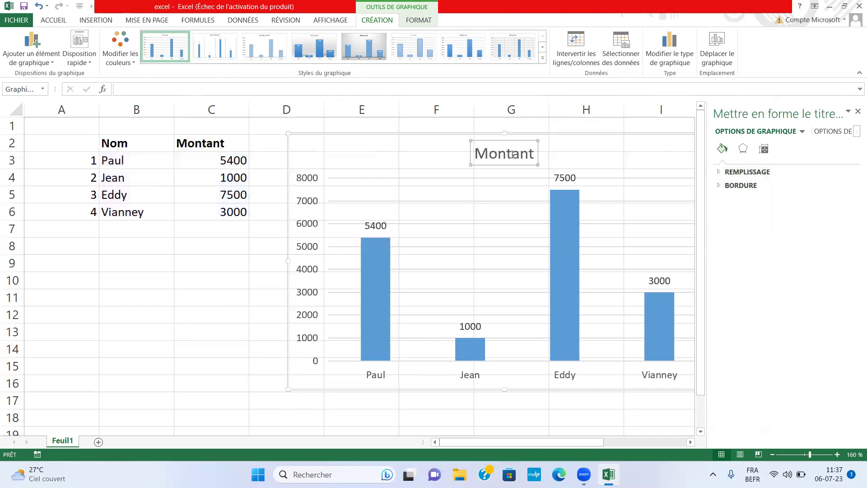
left_click(318, 146)
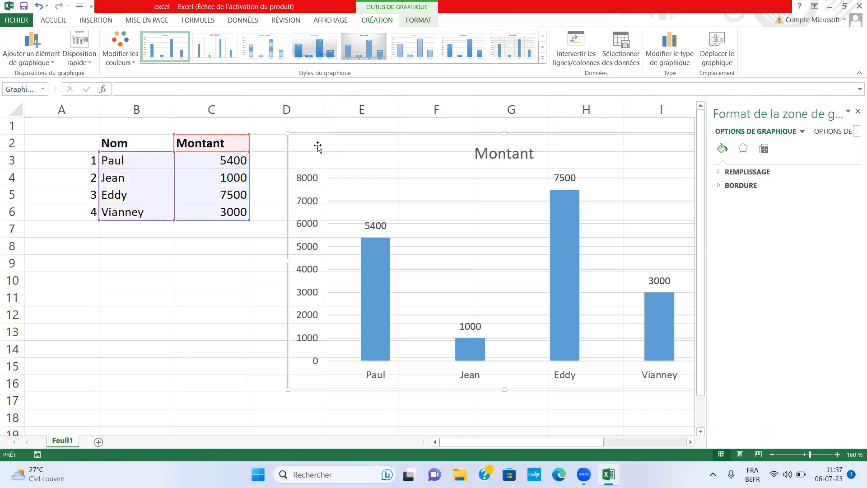
key("Delete")
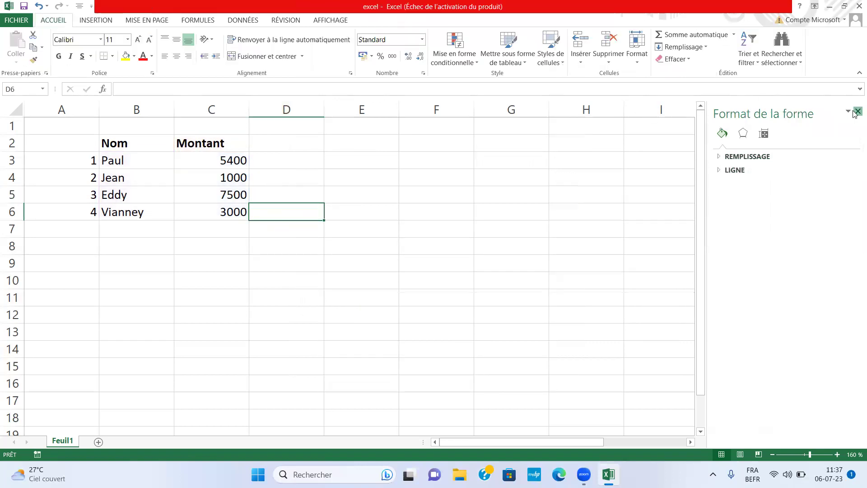
left_click(856, 112)
left_click(510, 161)
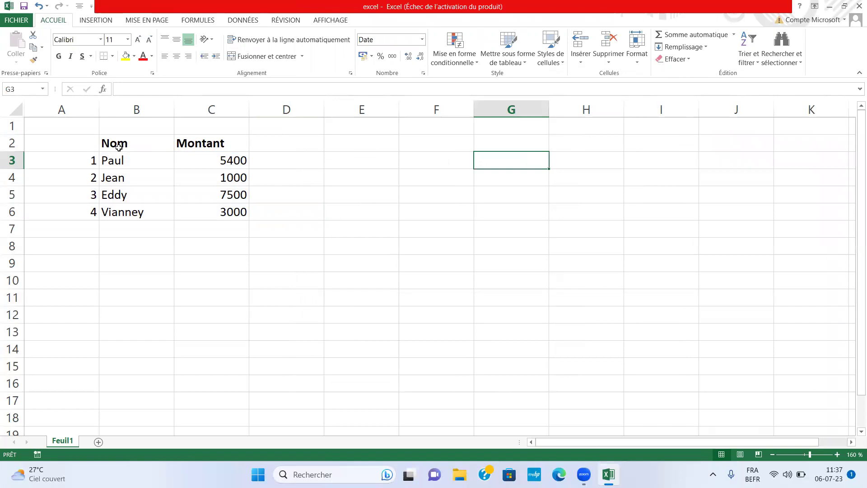
Insert a basic 2D line chart without markers from the Nom and Montant table B2:C6.
left_click_drag(110, 145, 213, 211)
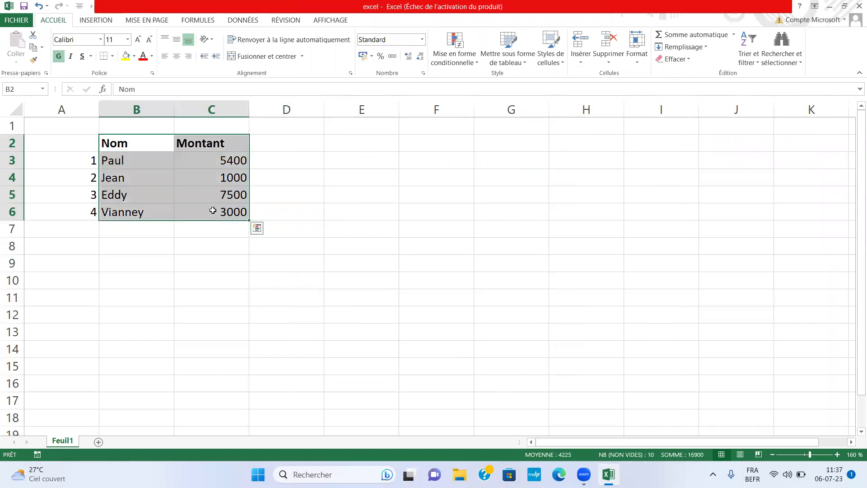
left_click(99, 21)
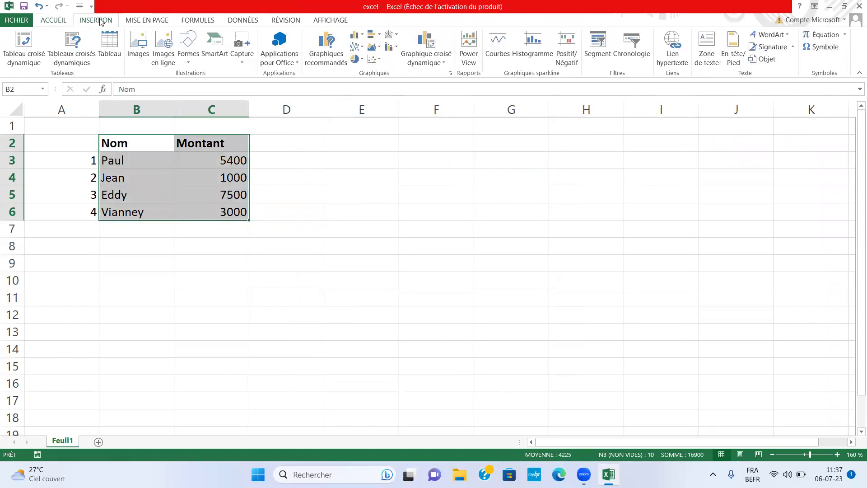
left_click(363, 49)
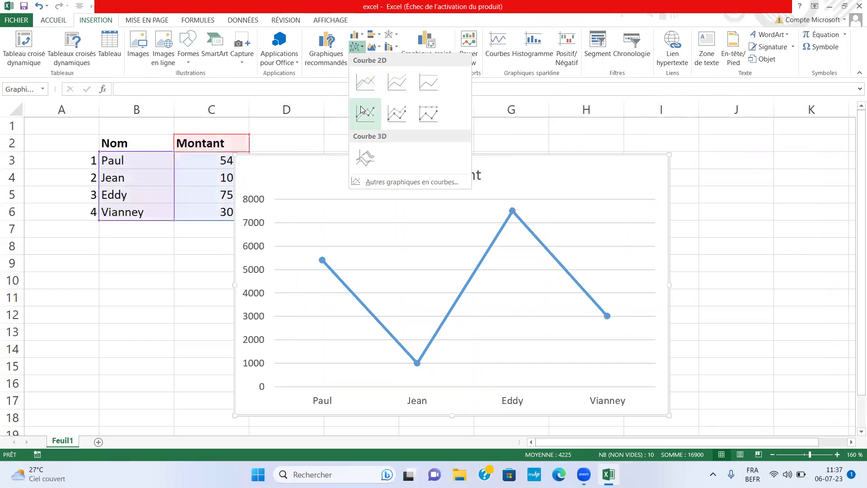
left_click(367, 83)
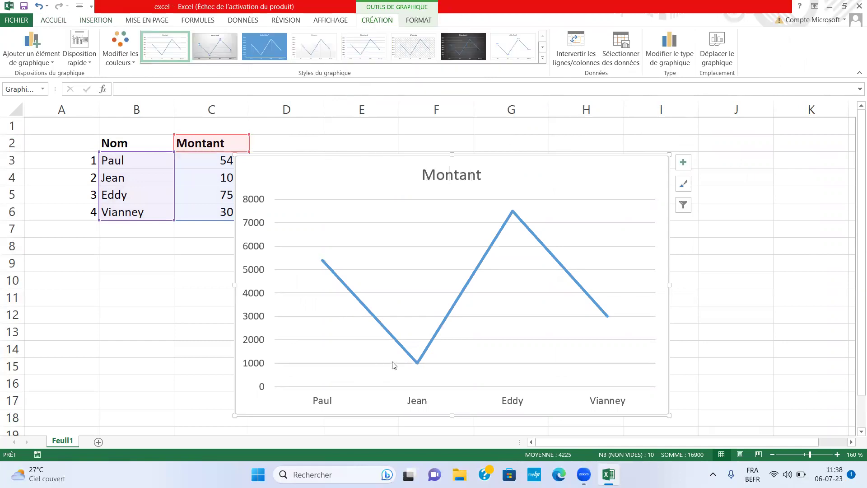
scroll(393, 363, "down", 1)
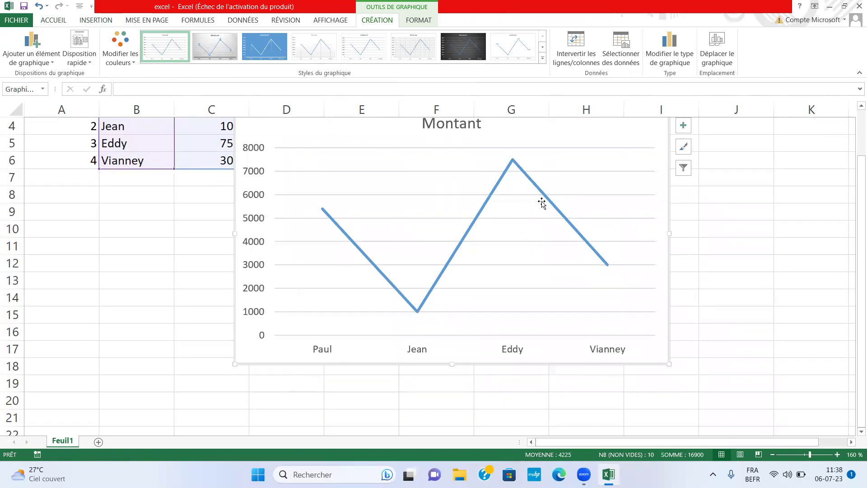
scroll(535, 209, "up", 1)
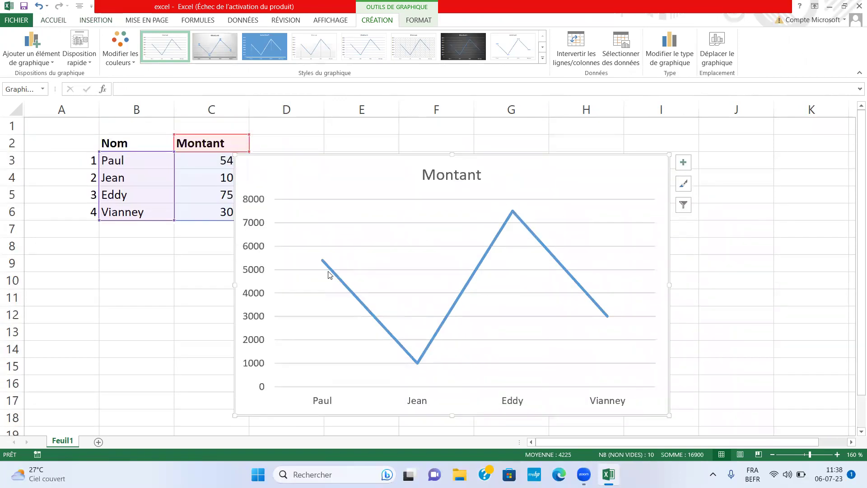
Add data labels to the Montant line and move the chart beside the table so all the amounts are uncovered.
left_click(330, 270)
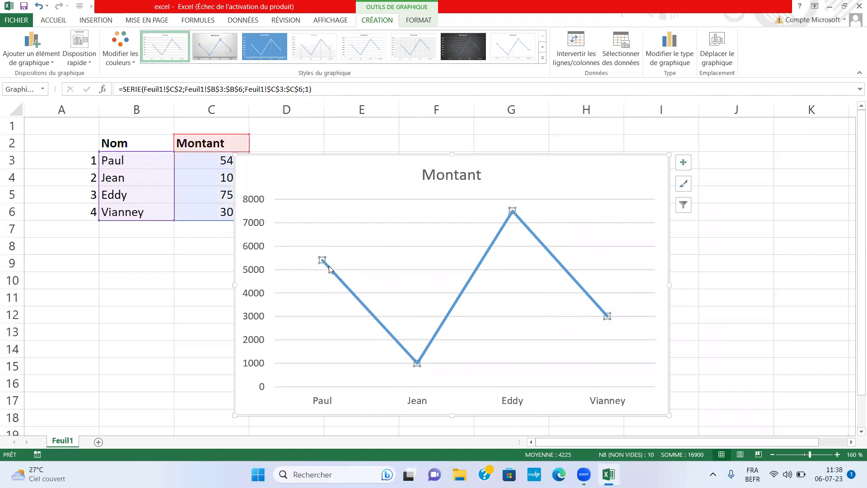
right_click(330, 269)
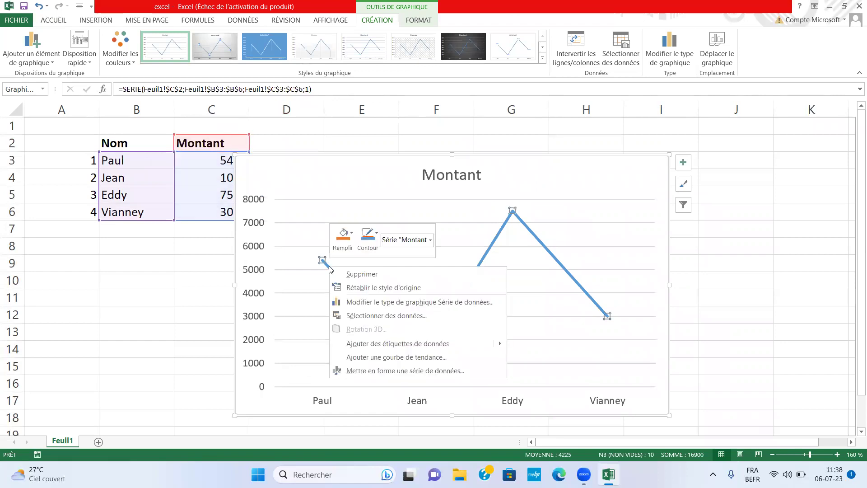
left_click(387, 344)
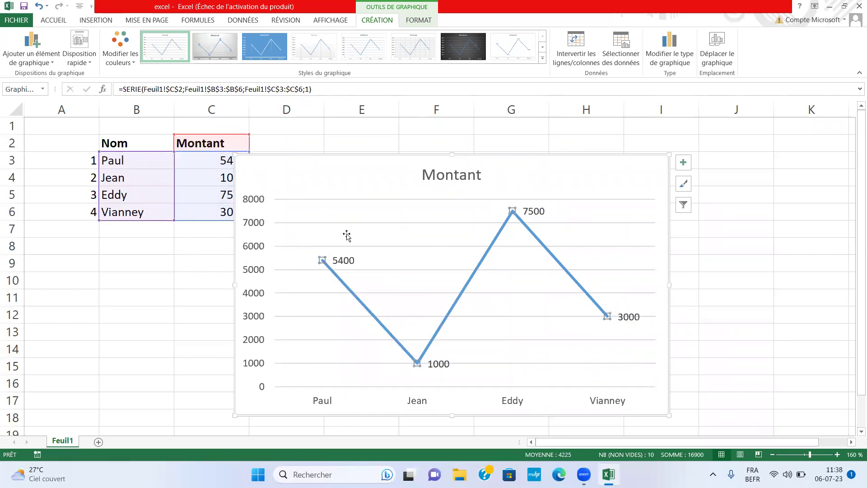
left_click_drag(426, 156, 466, 150)
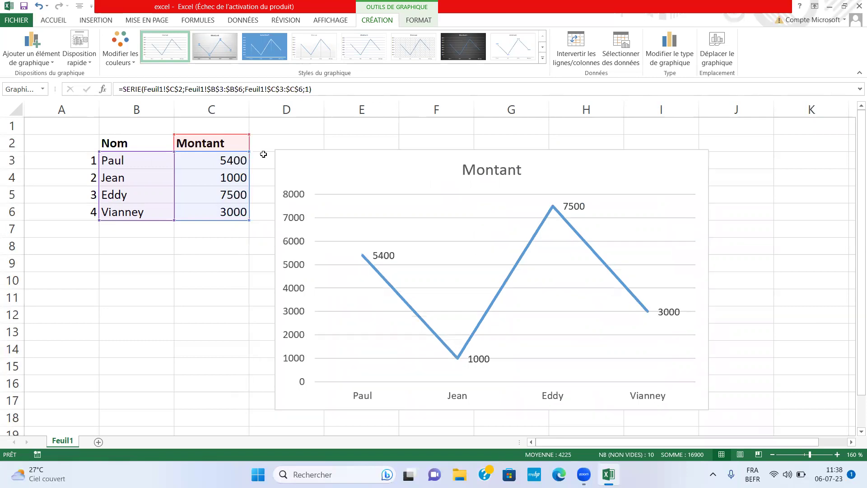
left_click(238, 161)
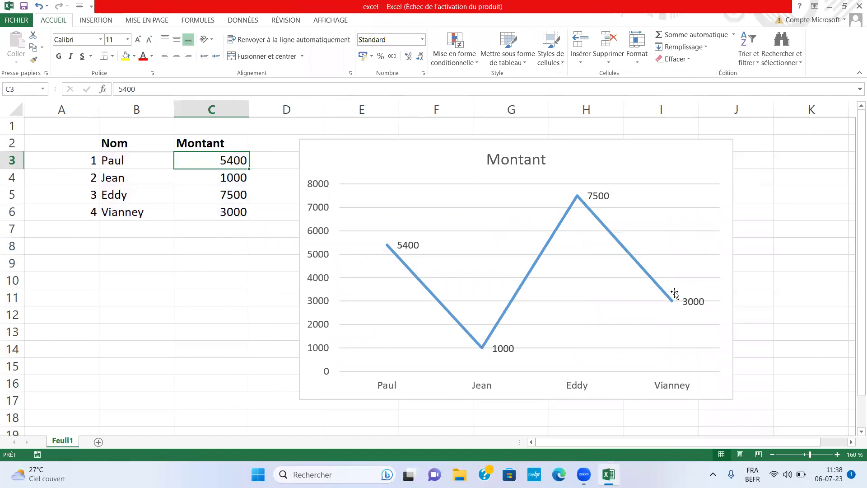
Replace the line chart's title with "courbe".
left_click(530, 270)
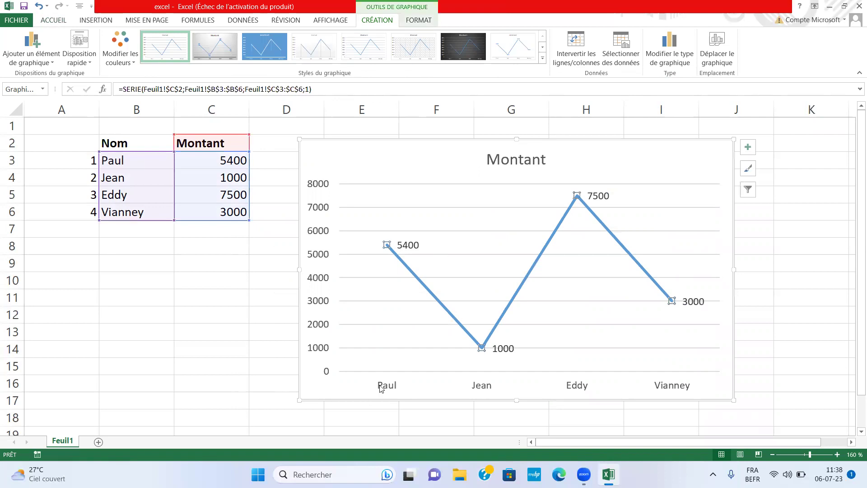
left_click(431, 387)
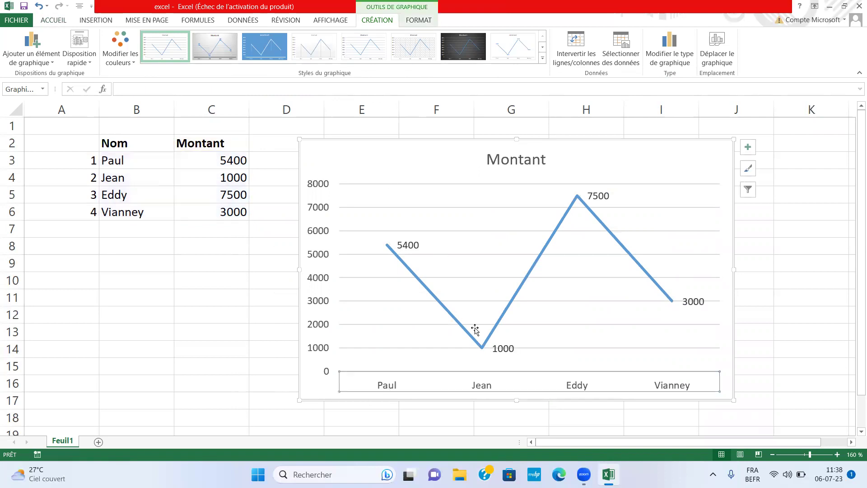
left_click(541, 160)
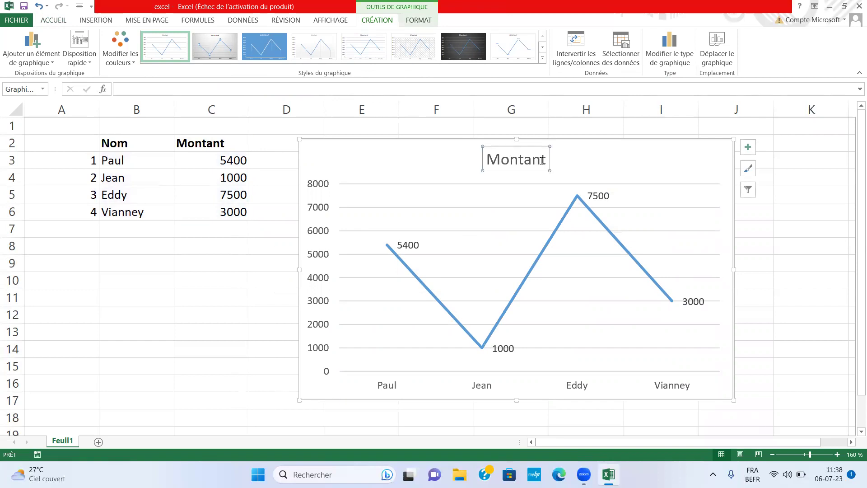
type("c")
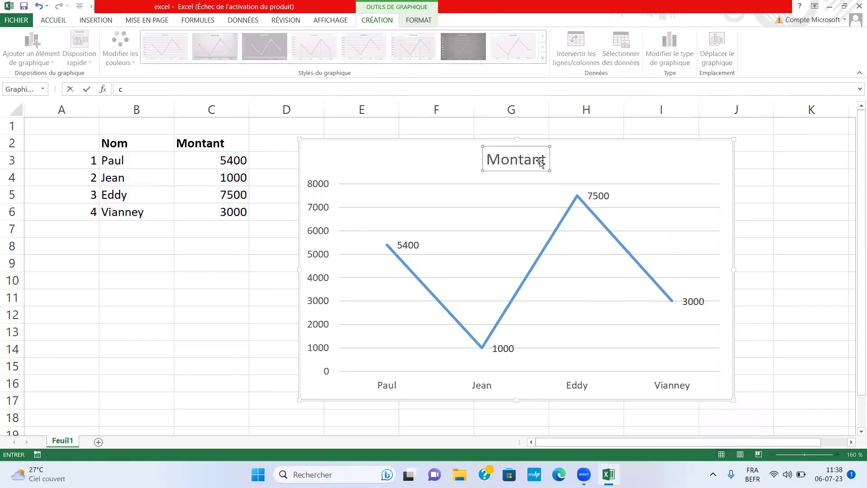
key("Return")
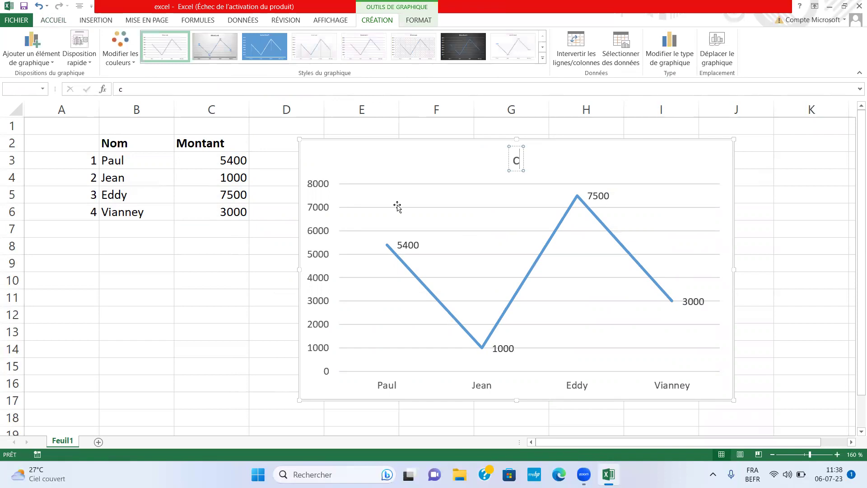
type("ourbe")
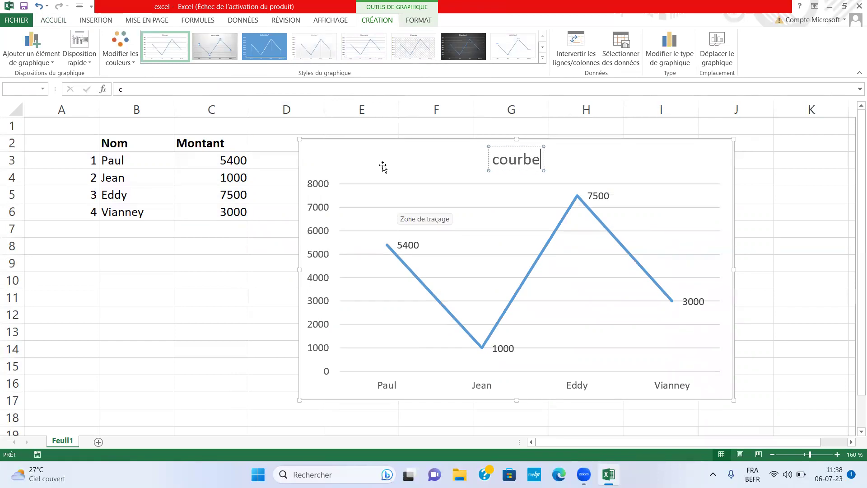
left_click(364, 154)
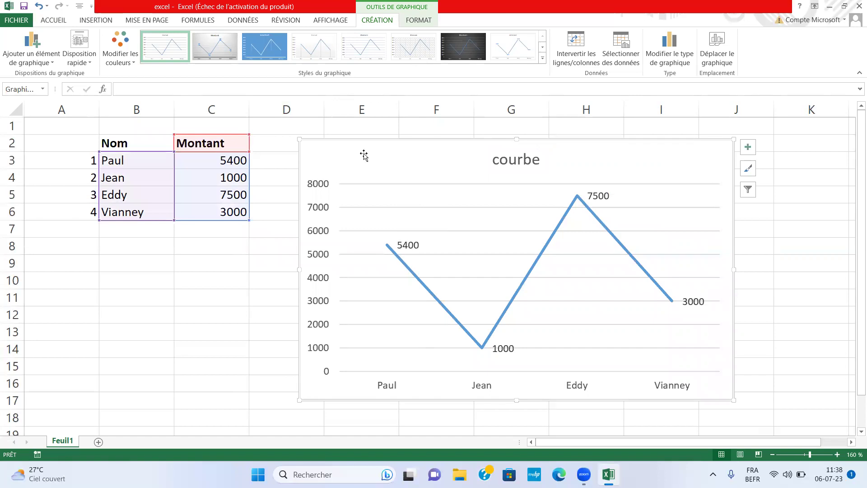
Review the chart area's fill and border, effects, and size and properties formatting options without changing any of them.
double_click(714, 166)
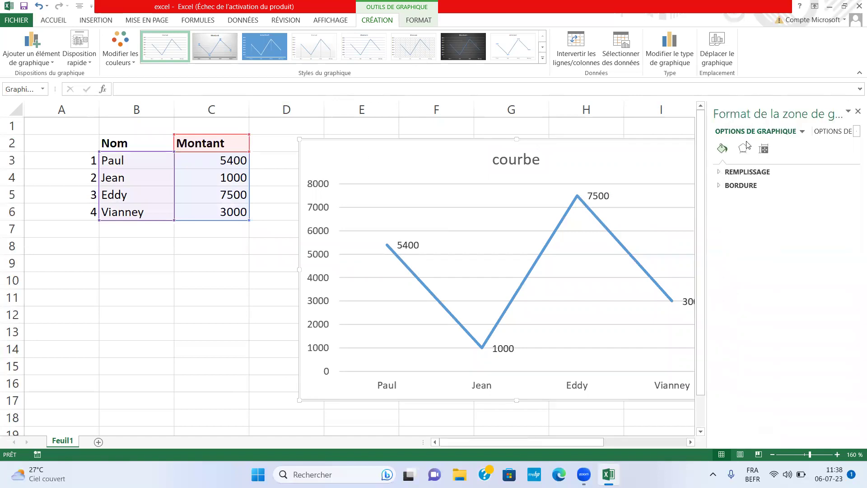
left_click(743, 149)
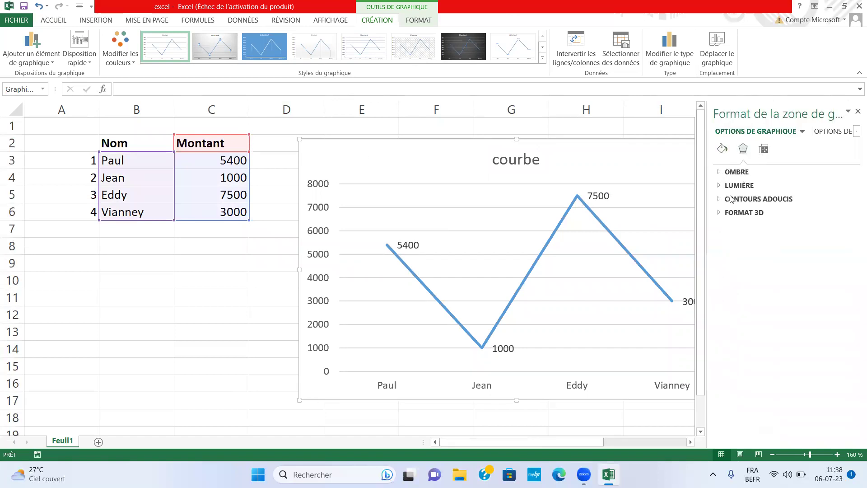
left_click(765, 150)
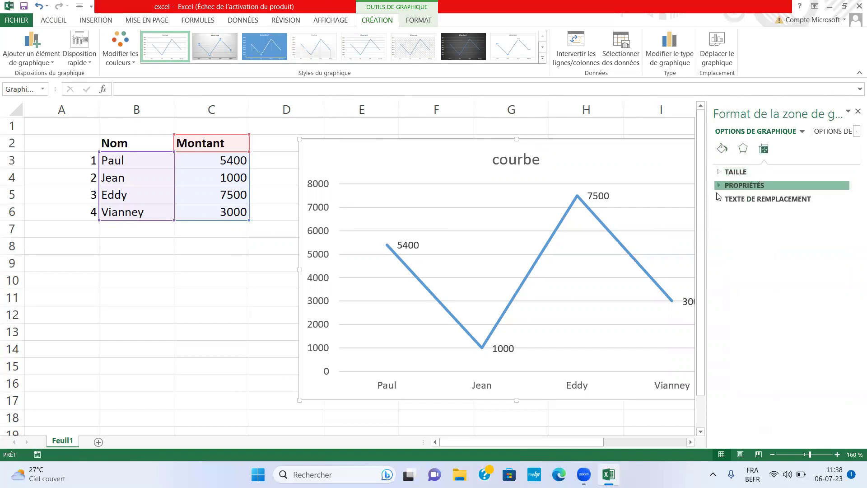
left_click(719, 186)
left_click(722, 149)
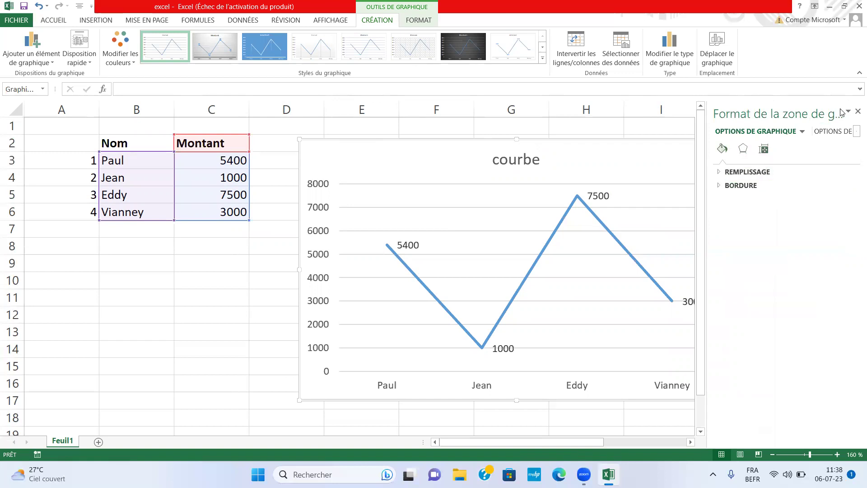
left_click(858, 111)
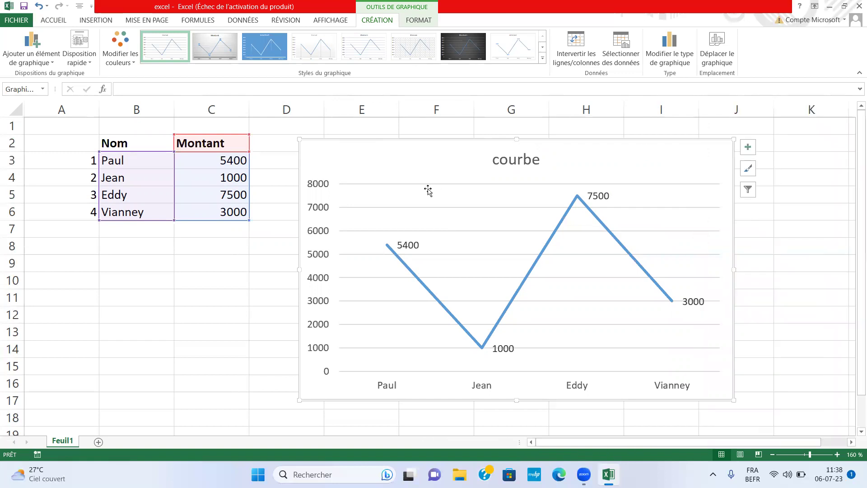
right_click(374, 154)
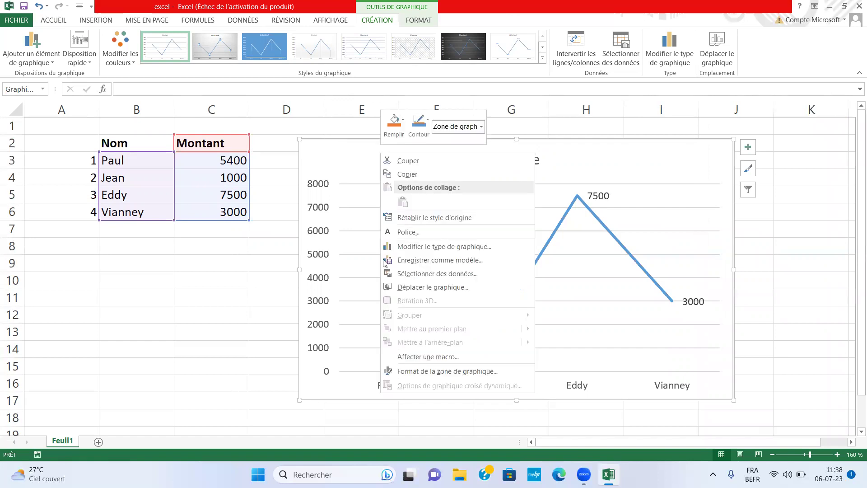
left_click(439, 248)
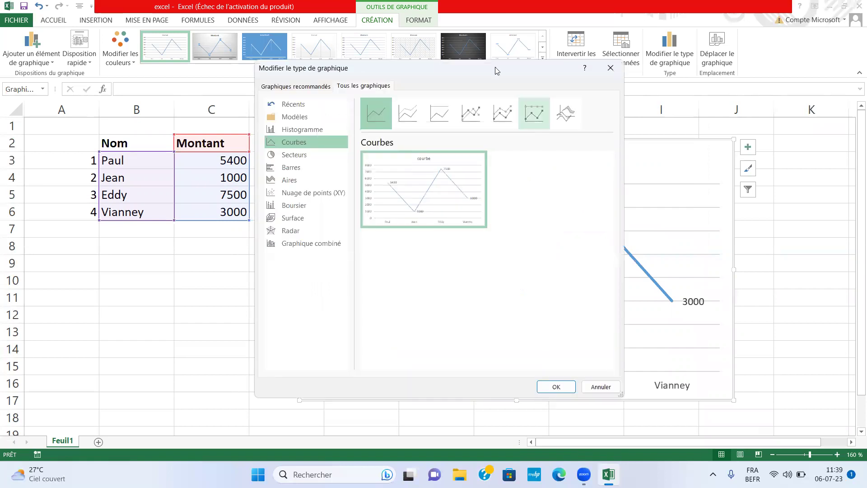
key("Escape")
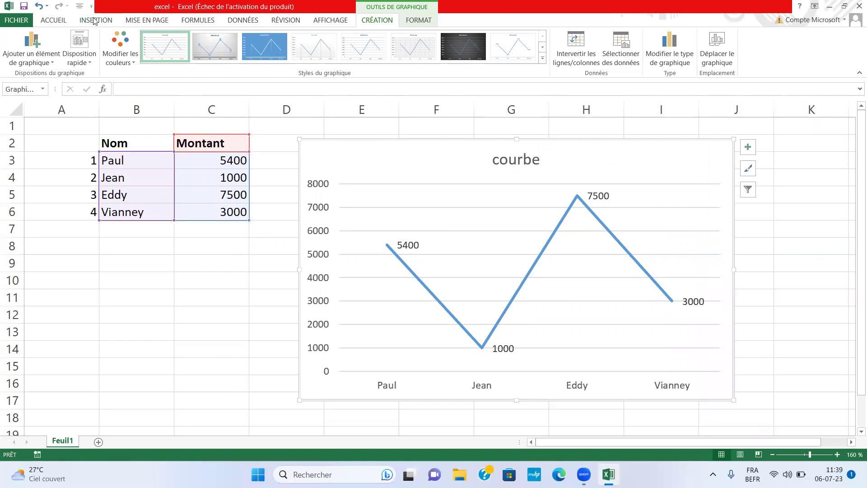
left_click(94, 21)
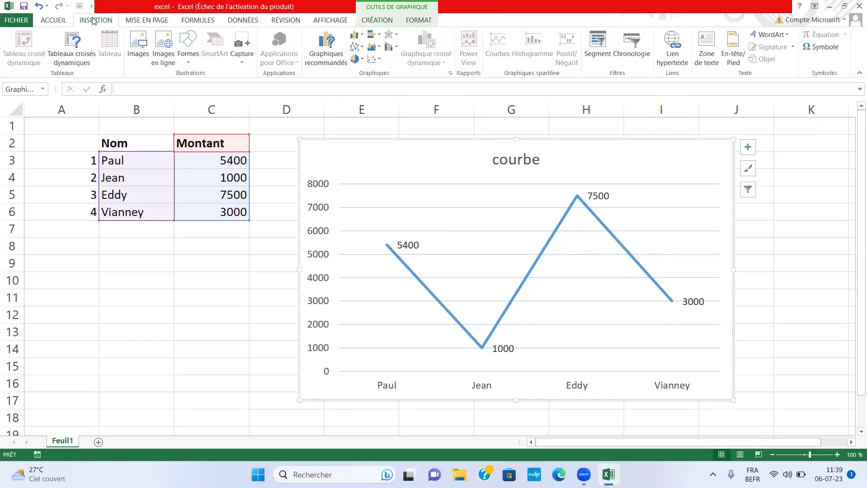
Change the line chart's type to a basic 2D pie chart (Secteurs).
right_click(400, 155)
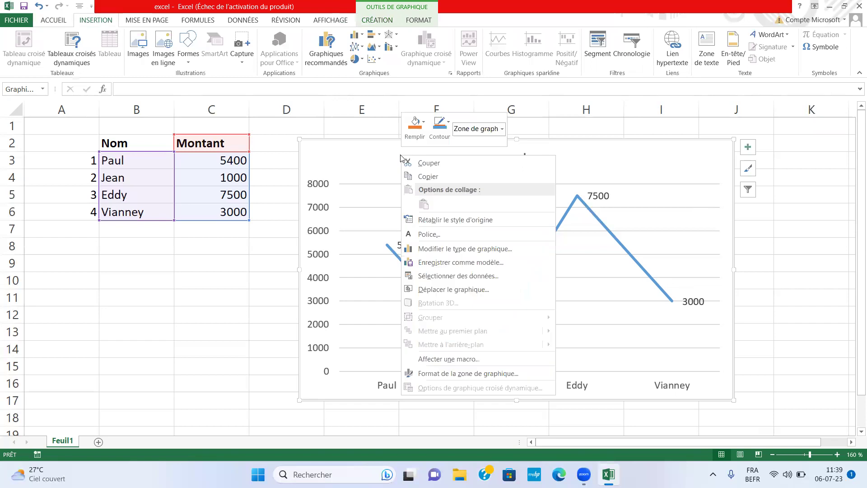
left_click(438, 246)
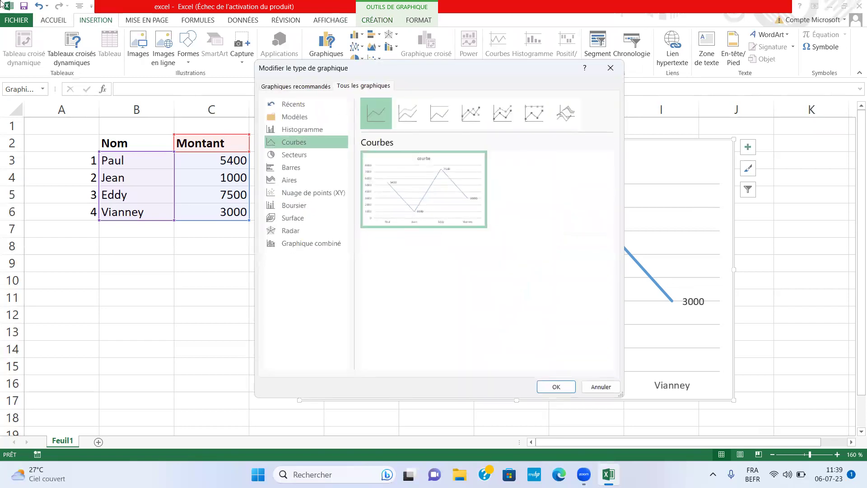
left_click(297, 129)
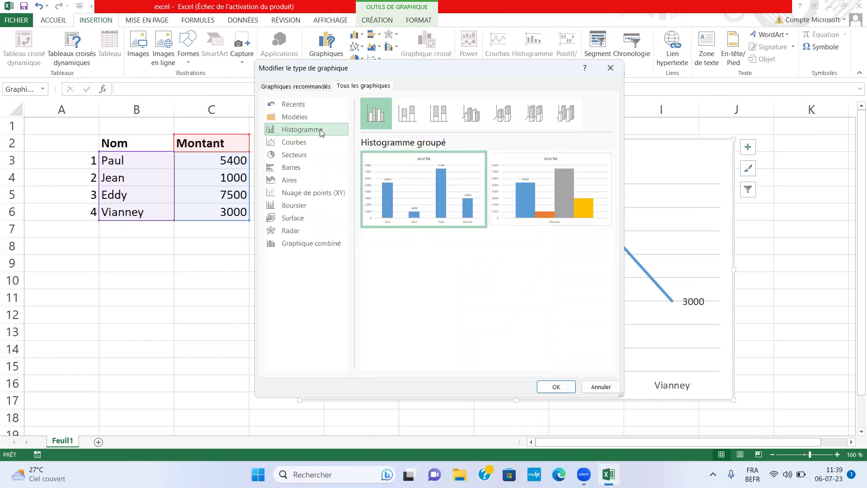
left_click(291, 146)
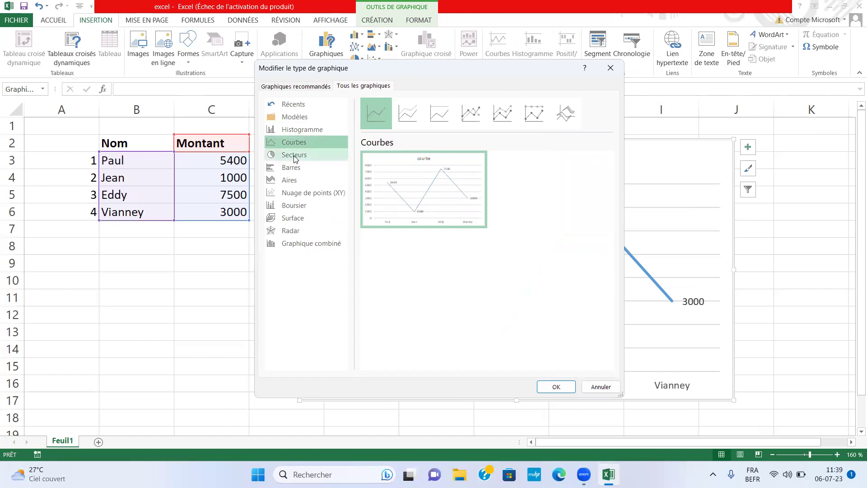
left_click(295, 156)
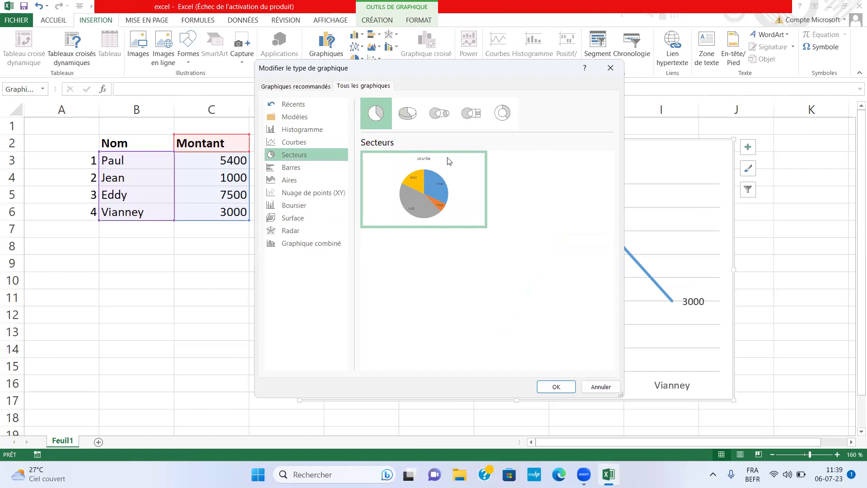
left_click(554, 387)
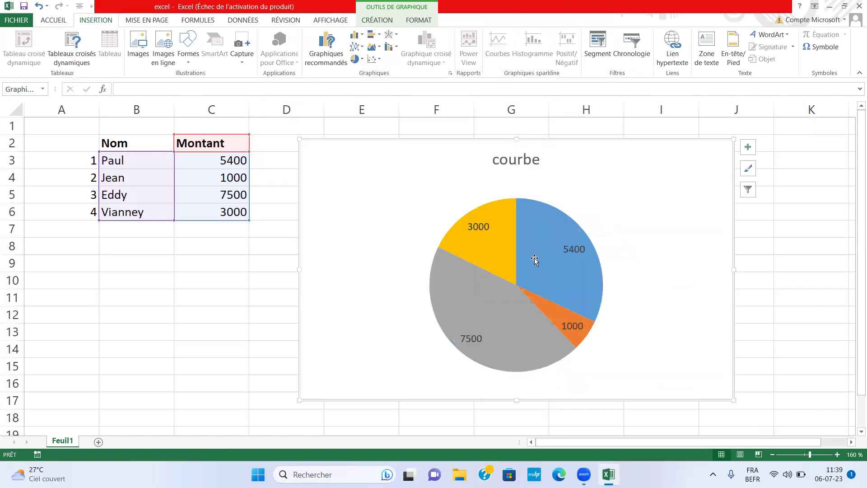
scroll(535, 325, "down", 1)
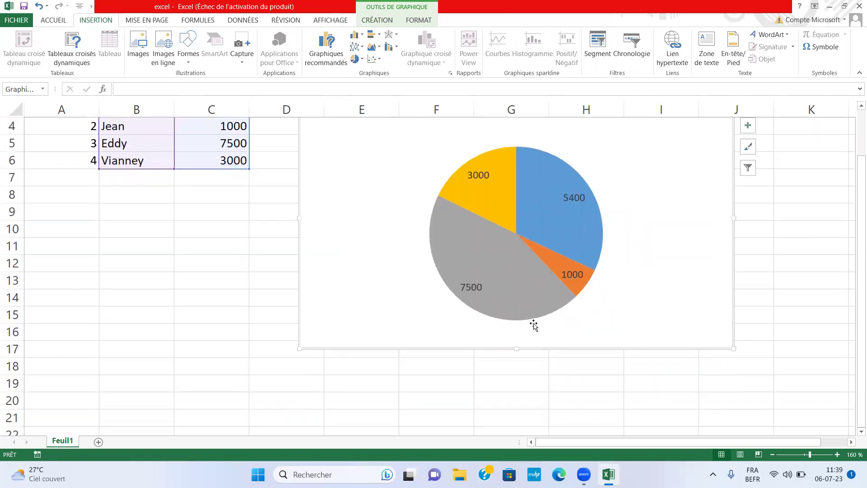
scroll(533, 323, "up", 1)
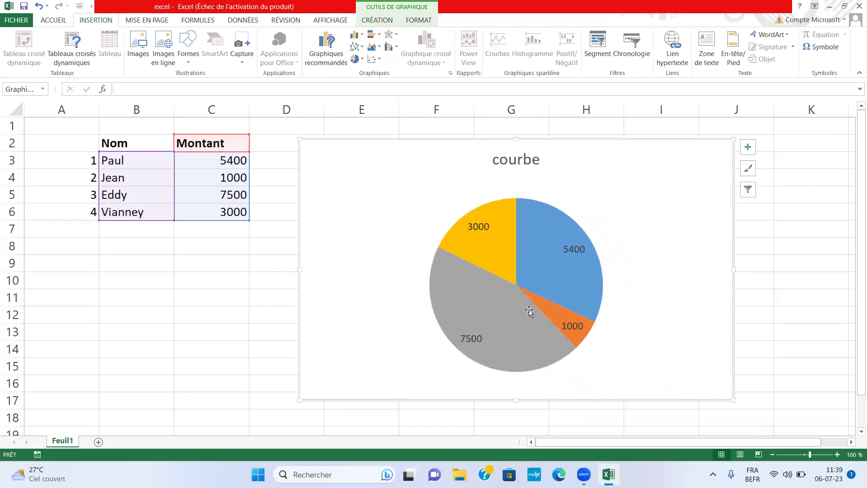
Try pulling the pie slices slightly apart, and undo the separation.
left_click(486, 290)
left_click_drag(463, 276, 464, 275)
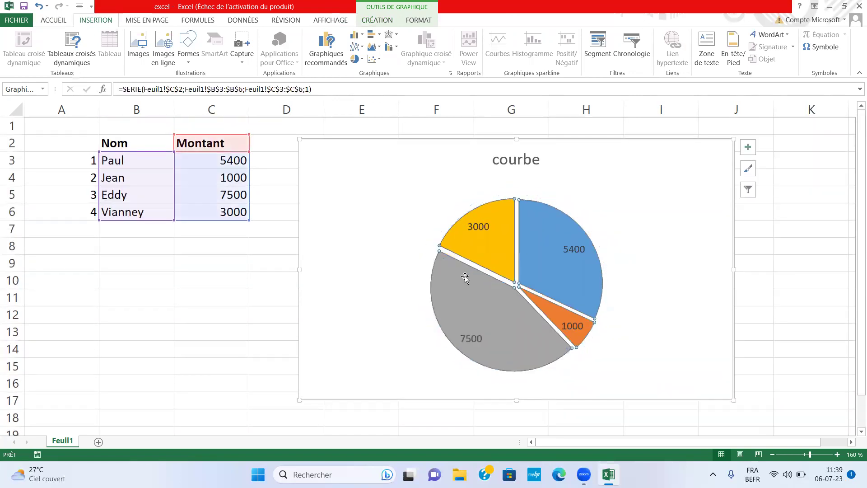
left_click(40, 6)
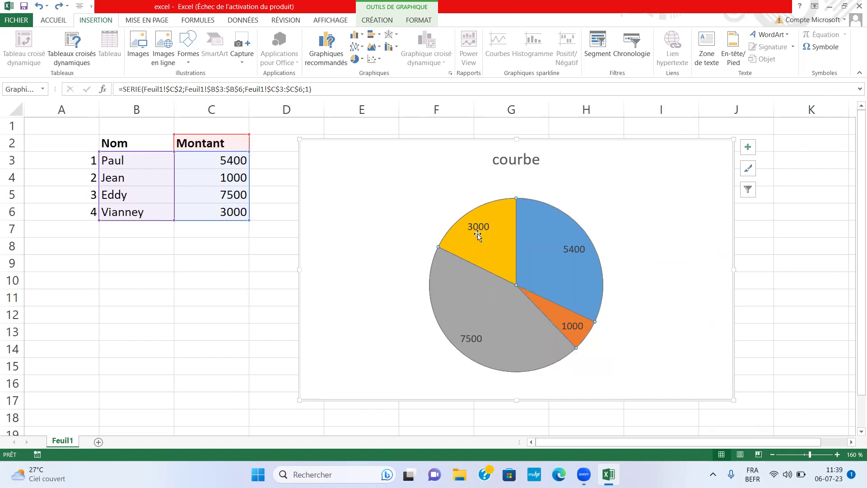
mouse_move(488, 298)
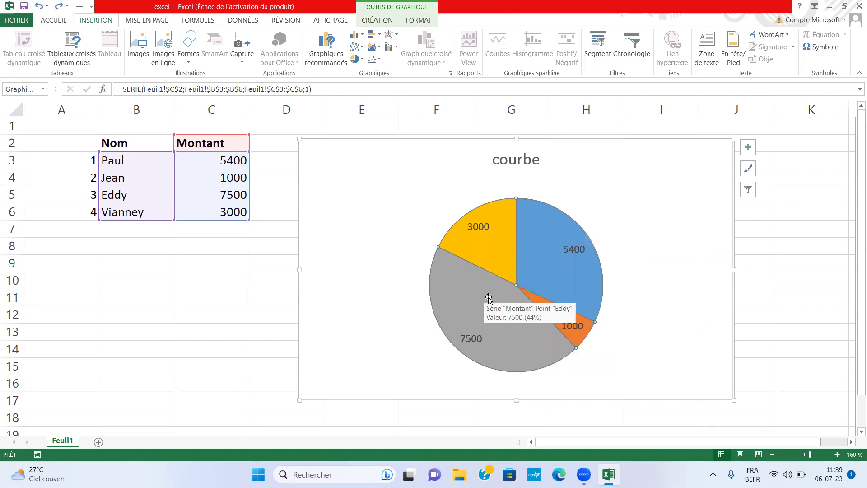
left_click(476, 328)
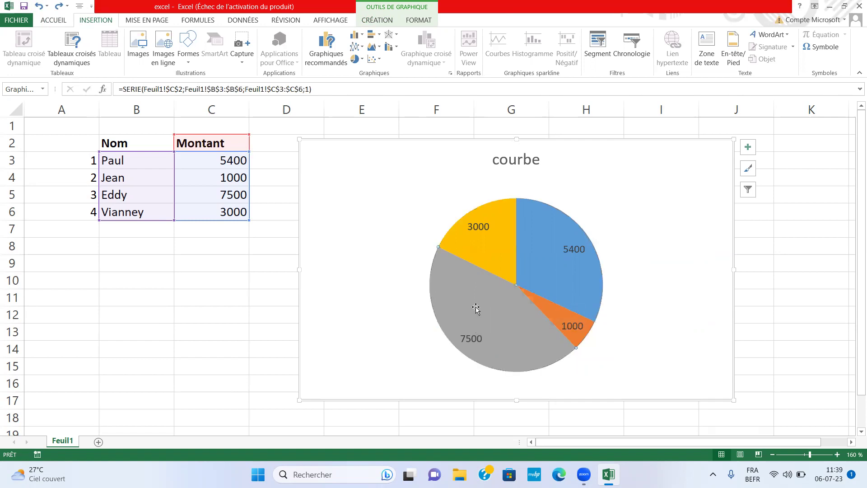
left_click(480, 231)
left_click(568, 253)
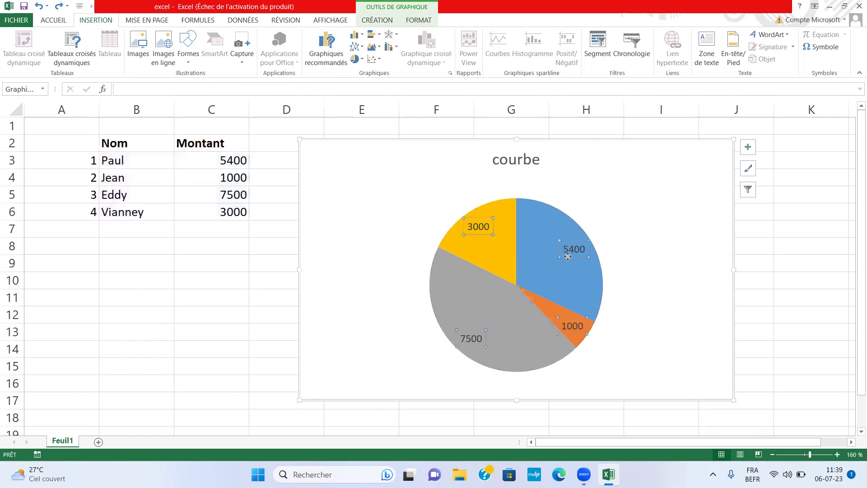
left_click(547, 304)
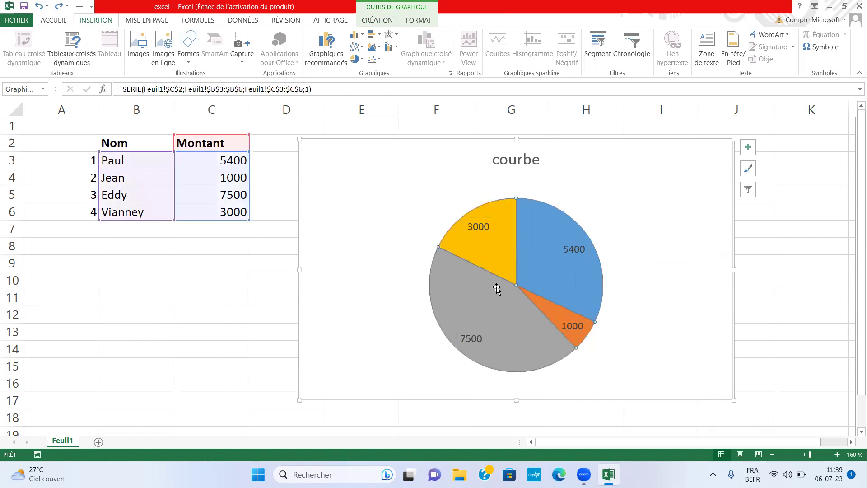
left_click(391, 202)
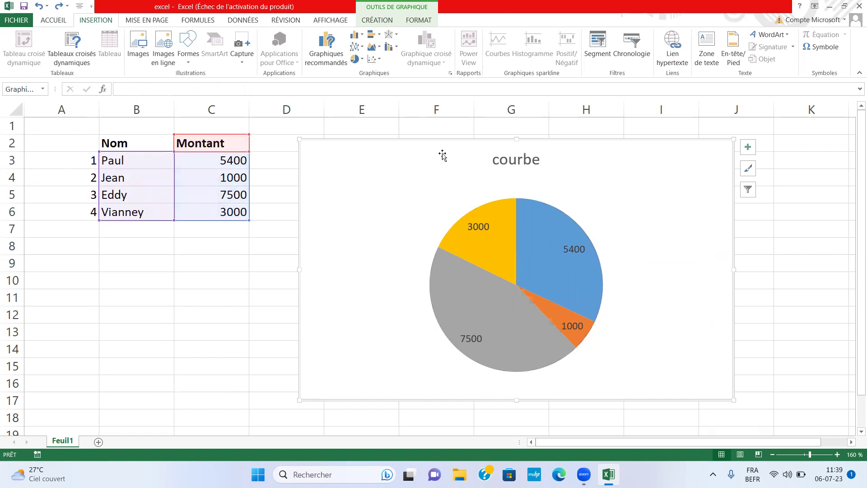
Replace the pie chart's title with "secteurs".
left_click(516, 161)
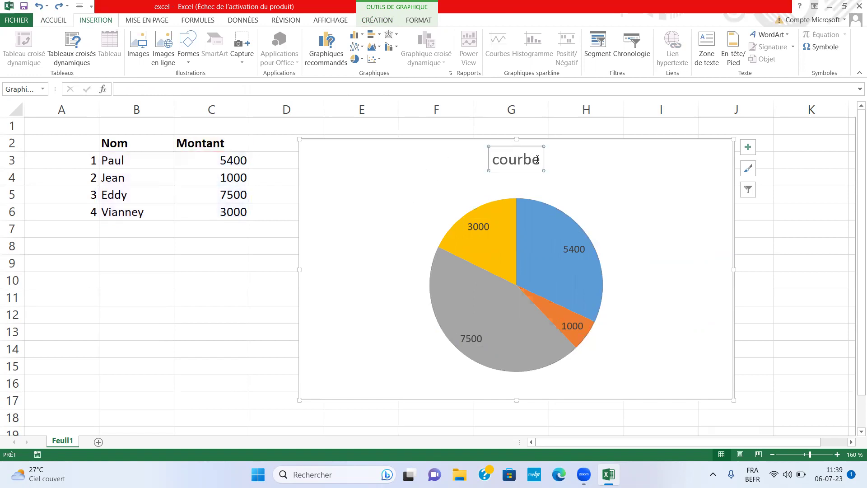
left_click_drag(537, 160, 489, 161)
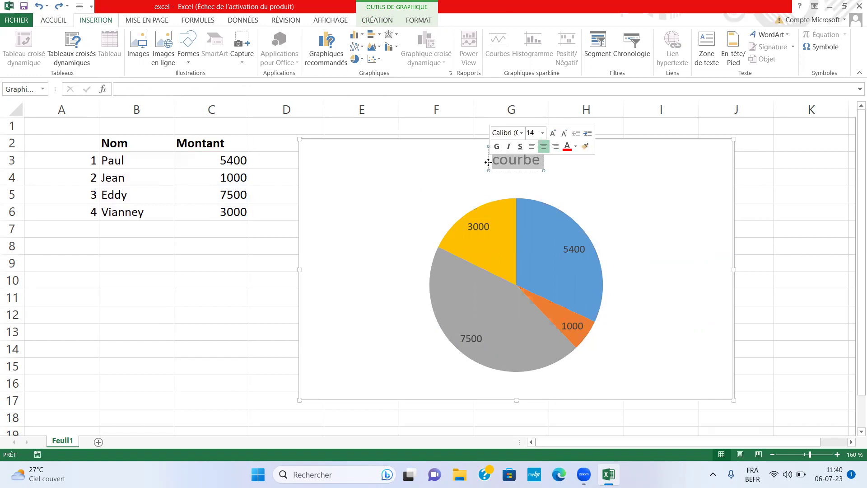
type("sec")
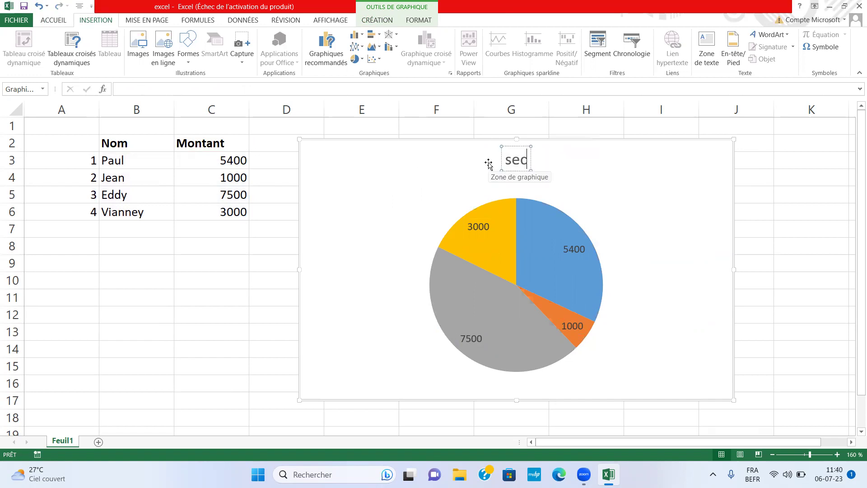
type("teurs")
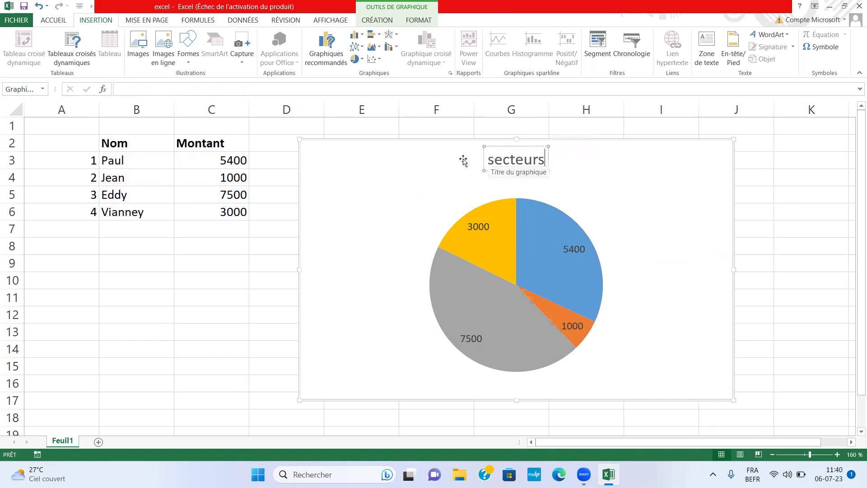
left_click(433, 164)
left_click(538, 258)
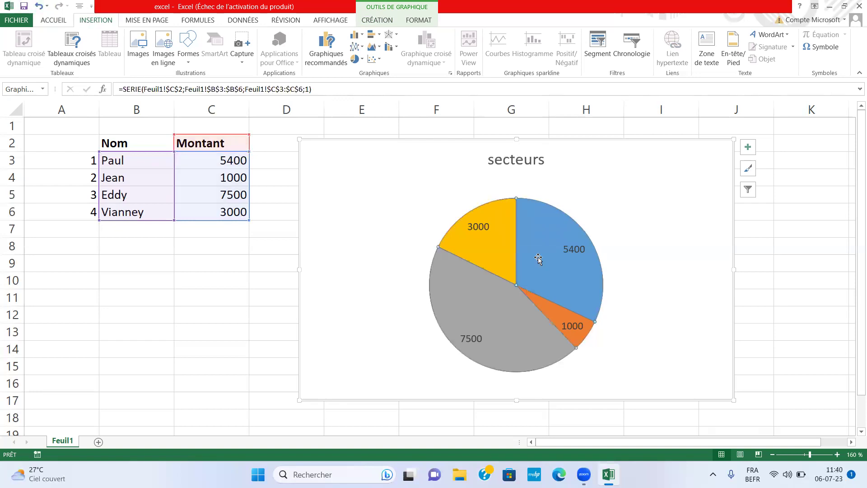
mouse_move(493, 221)
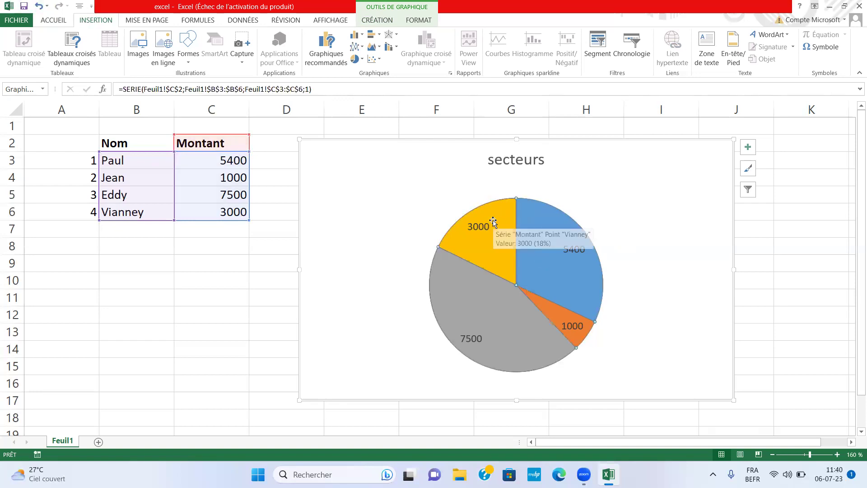
left_click(490, 223)
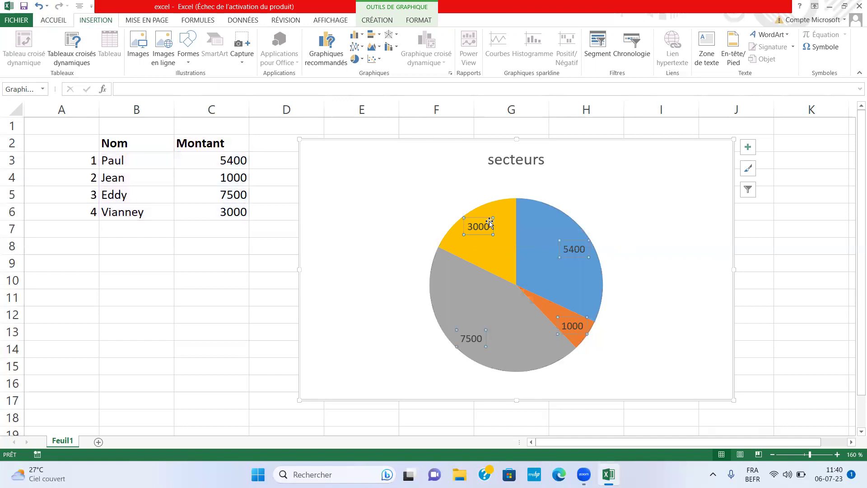
Try pulling each of the four pie slices away from the centre one by one, and bring them back together.
left_click(493, 252)
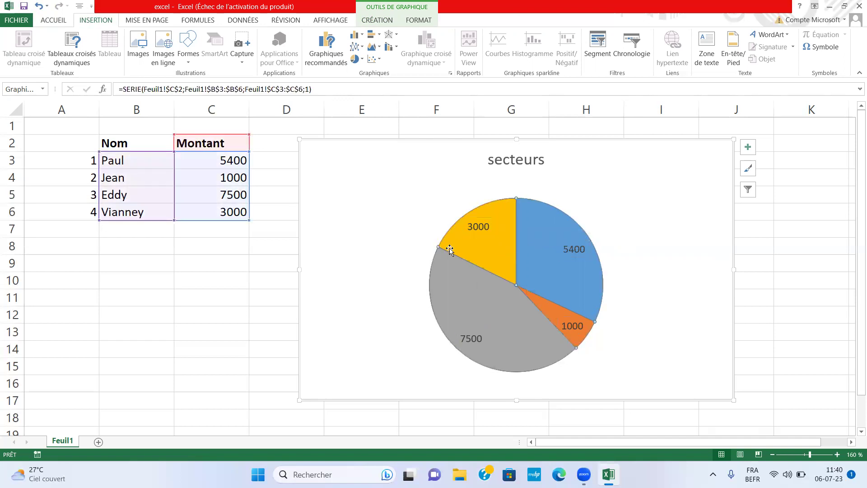
left_click(487, 303)
left_click_drag(487, 310, 475, 324)
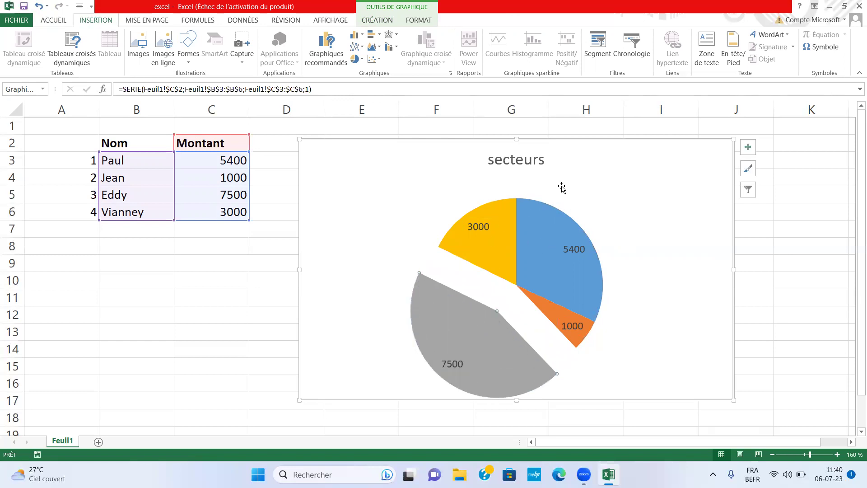
mouse_move(546, 239)
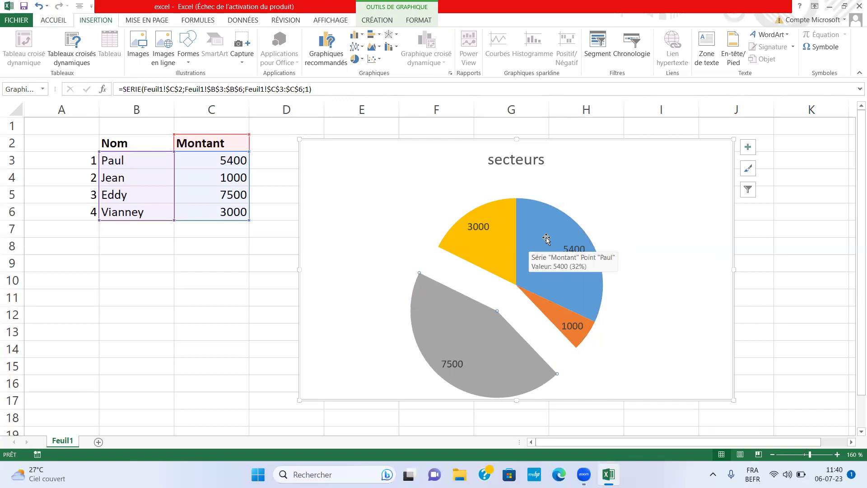
left_click_drag(542, 249, 562, 238)
left_click(494, 252)
left_click_drag(494, 252, 480, 231)
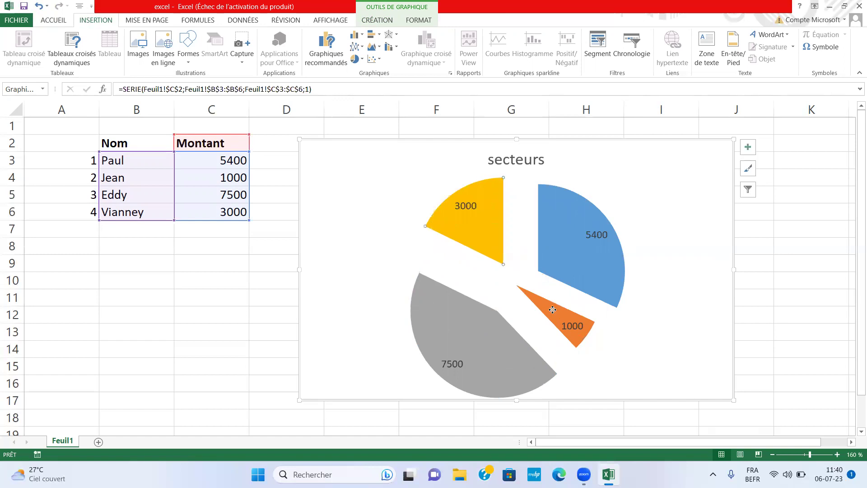
left_click_drag(551, 311, 574, 326)
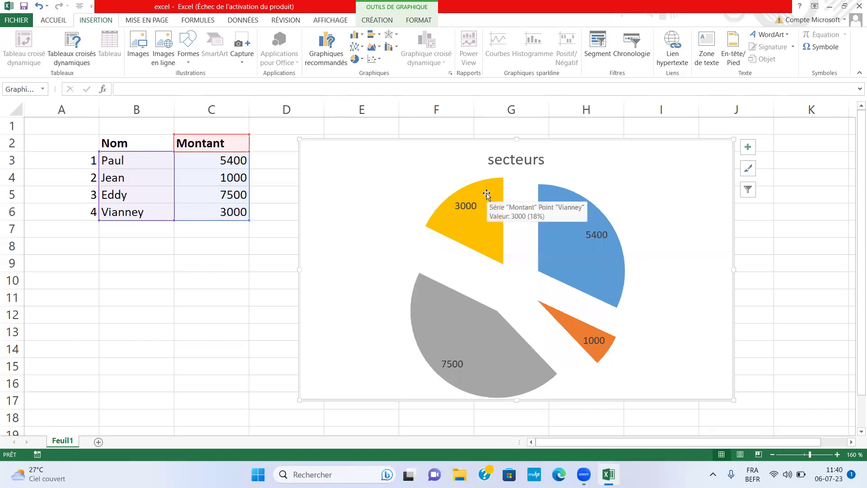
left_click(515, 162)
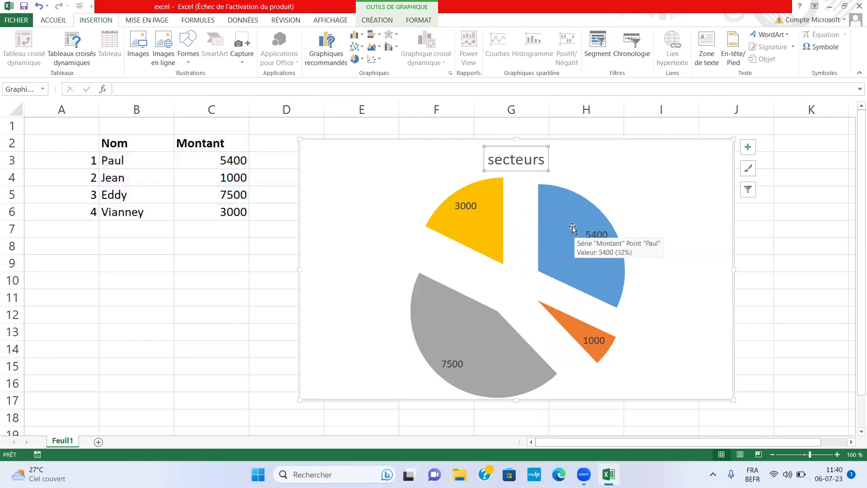
left_click_drag(556, 241, 542, 236)
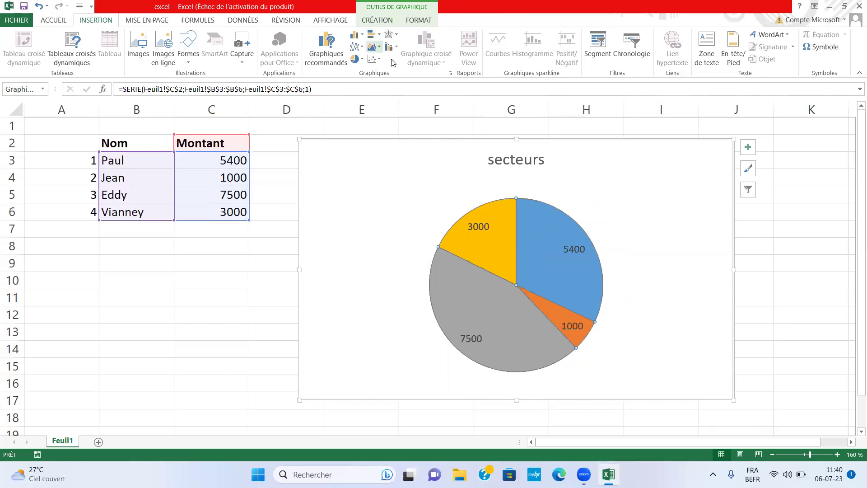
Change the pie chart's type to a basic scatter chart (Nuages de points).
left_click(362, 157)
right_click(362, 157)
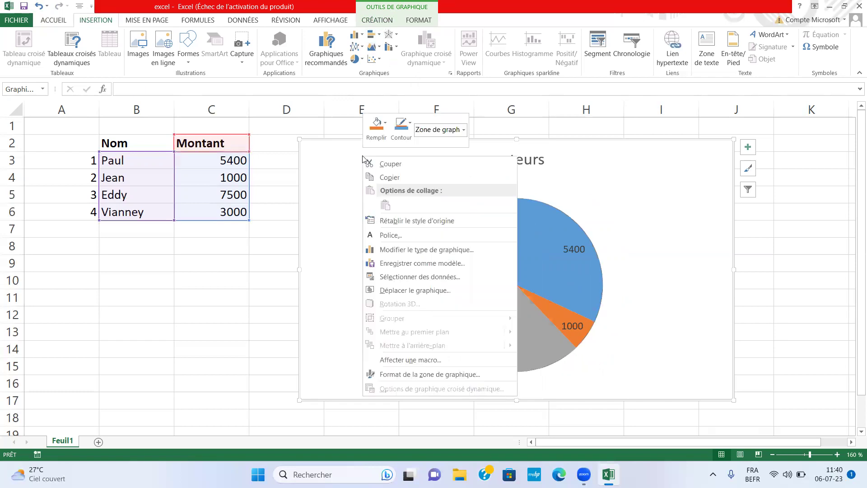
left_click(403, 251)
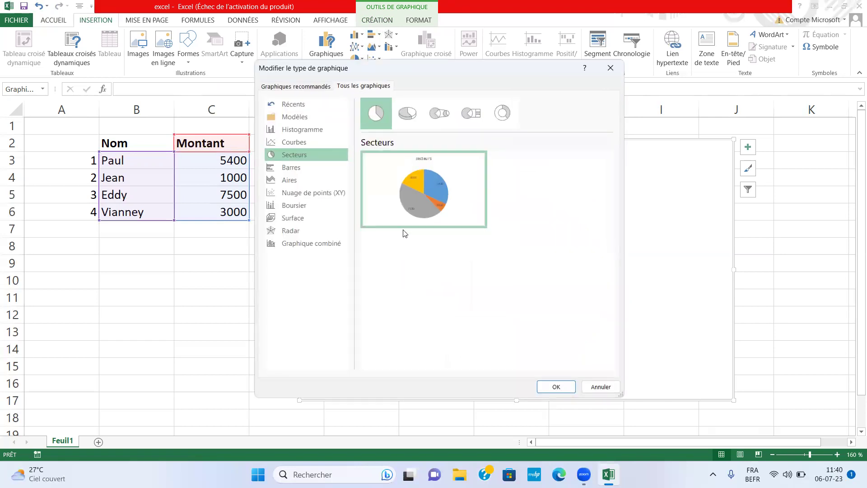
left_click(294, 194)
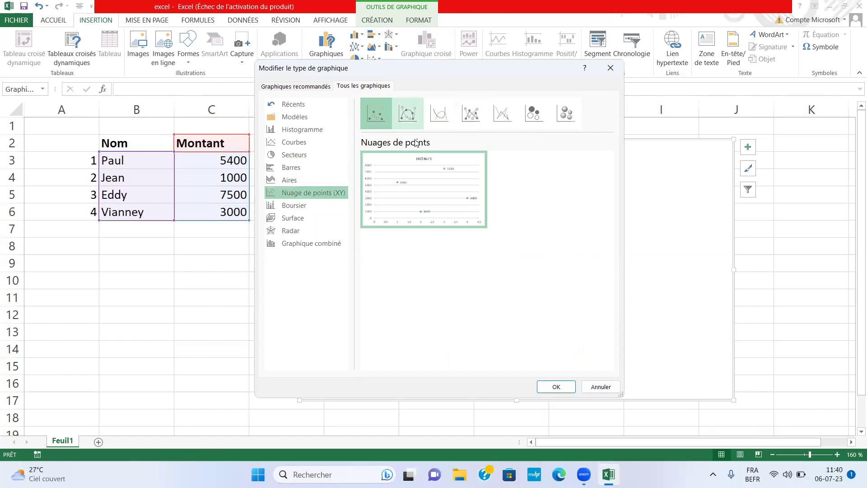
left_click(554, 387)
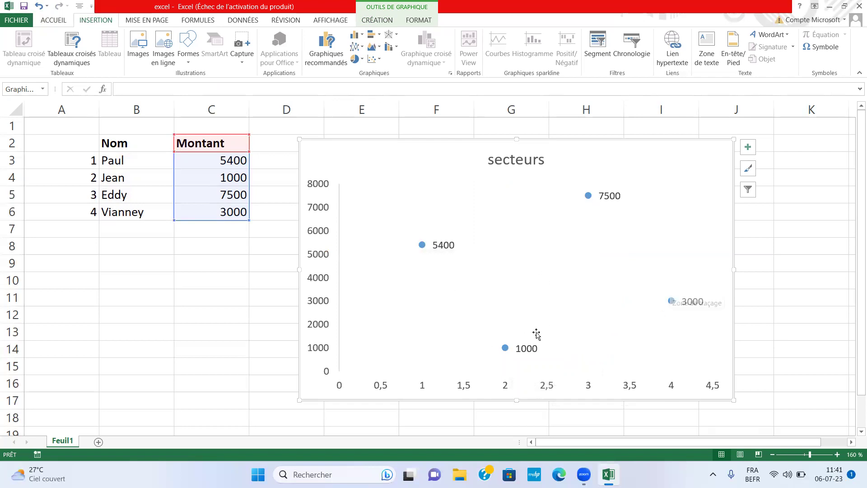
left_click(505, 349)
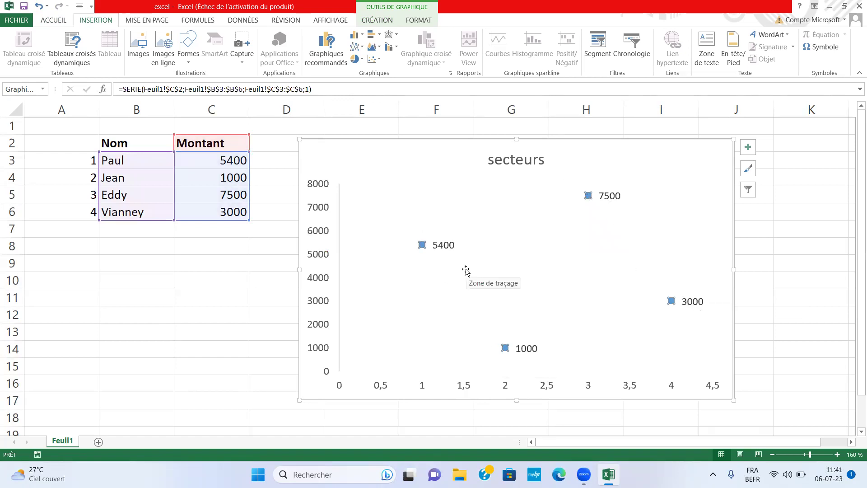
scroll(465, 326, "down", 2)
scroll(464, 325, "up", 2)
left_click(309, 226)
Replace the scatter chart's title with "nuage de point".
left_click(537, 159)
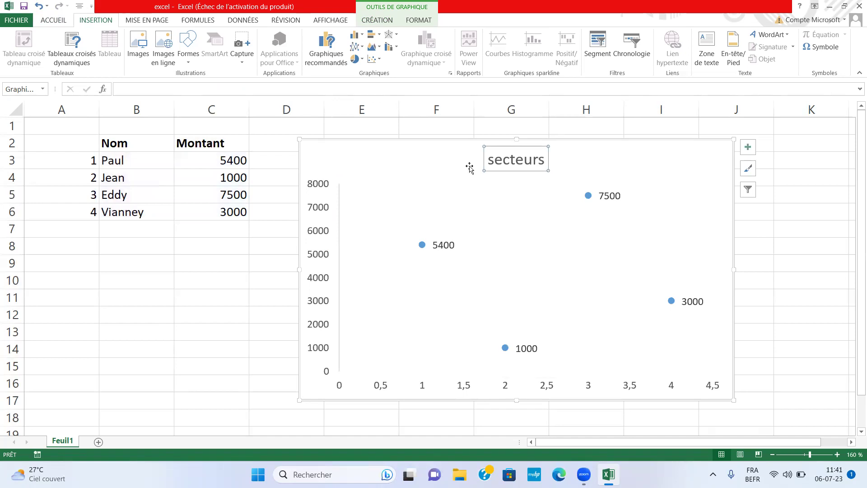
key("ctrl+a")
type("nuage d")
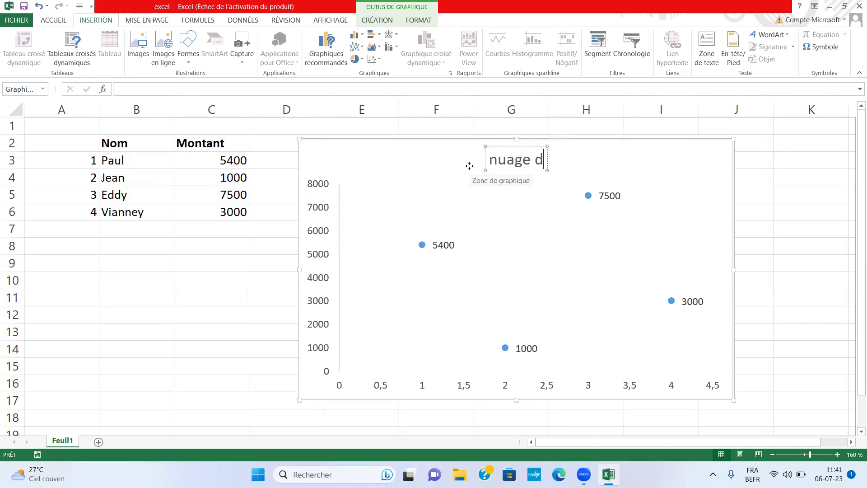
type("e ^point")
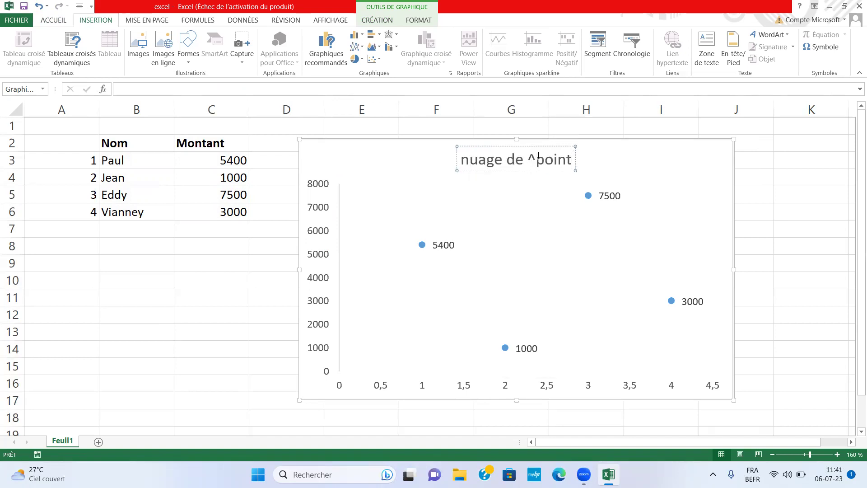
left_click(538, 156)
key("BackSpace")
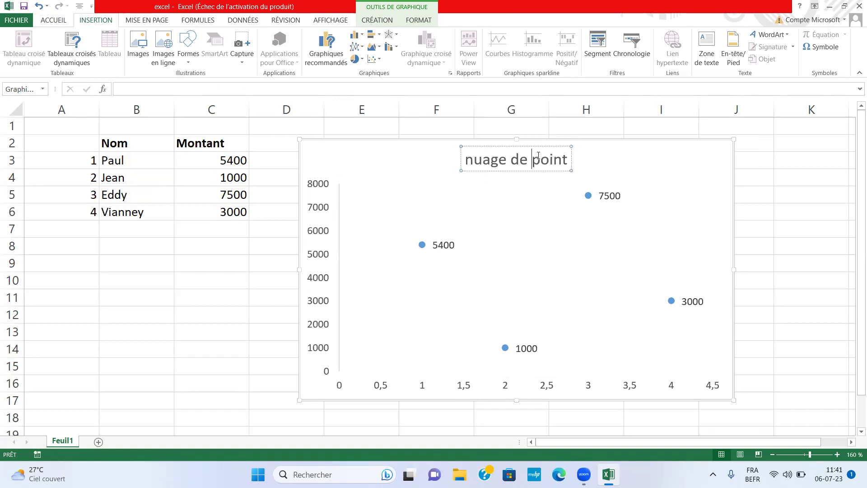
left_click(364, 157)
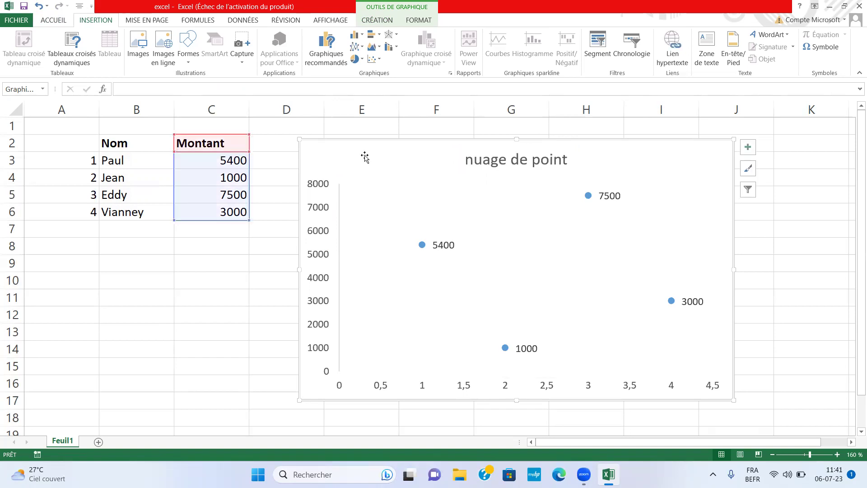
Change the scatter chart's type to a basic 2D area chart (Aires).
right_click(397, 256)
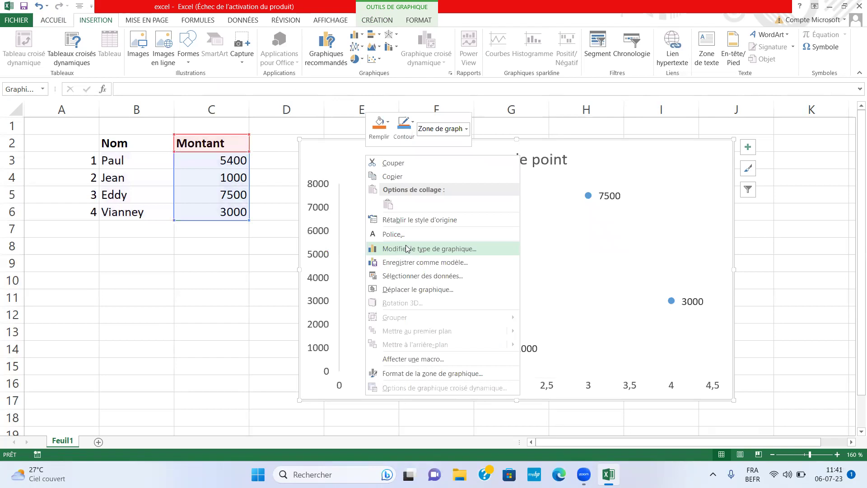
left_click(407, 249)
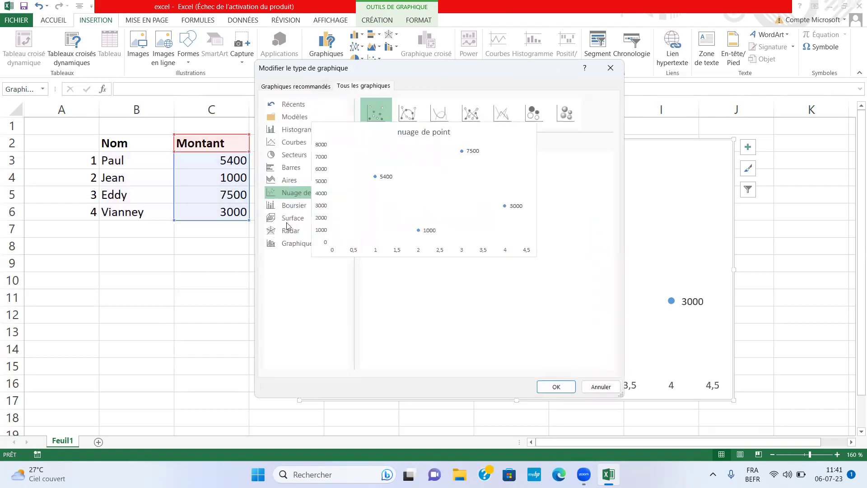
left_click(288, 181)
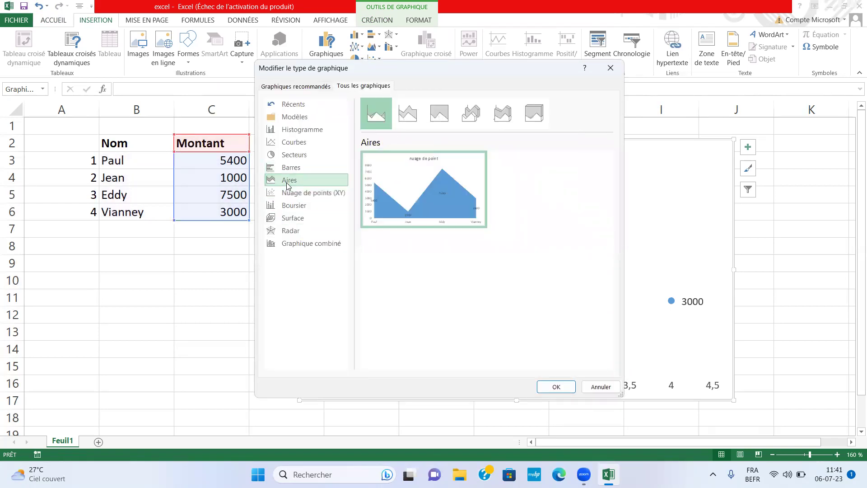
left_click(556, 386)
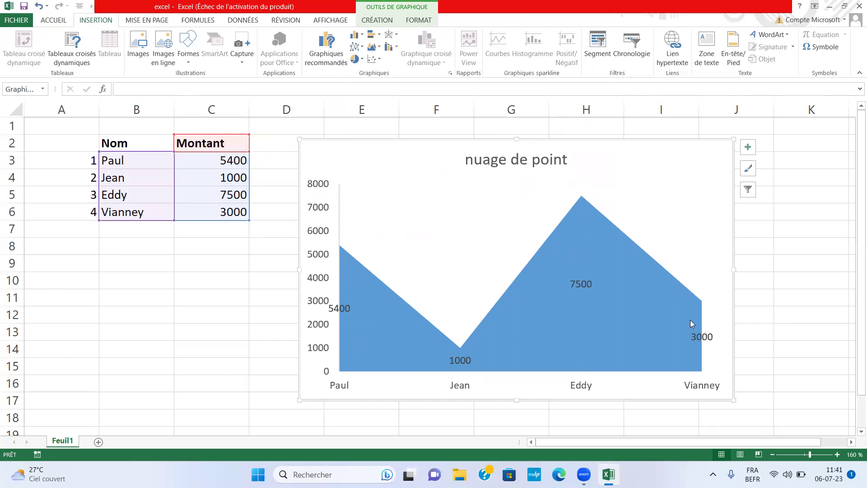
Replace the area chart's title with "nuage des aires".
left_click(578, 256)
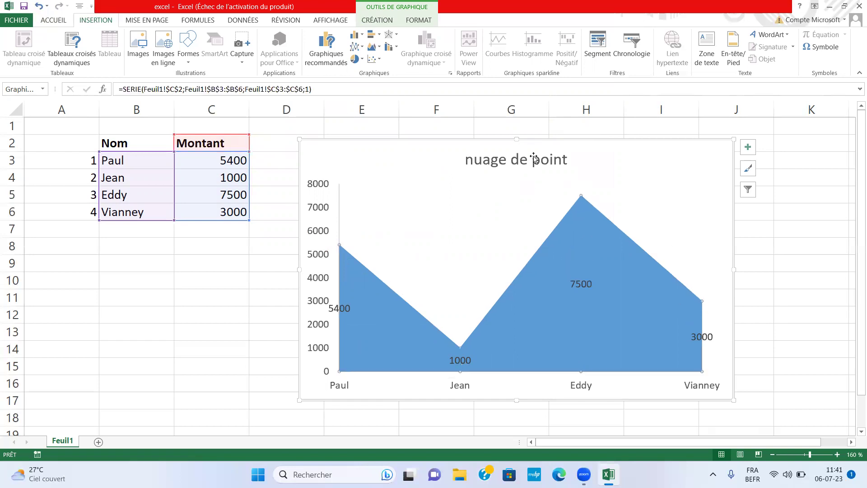
left_click(534, 160)
left_click_drag(568, 160, 441, 164)
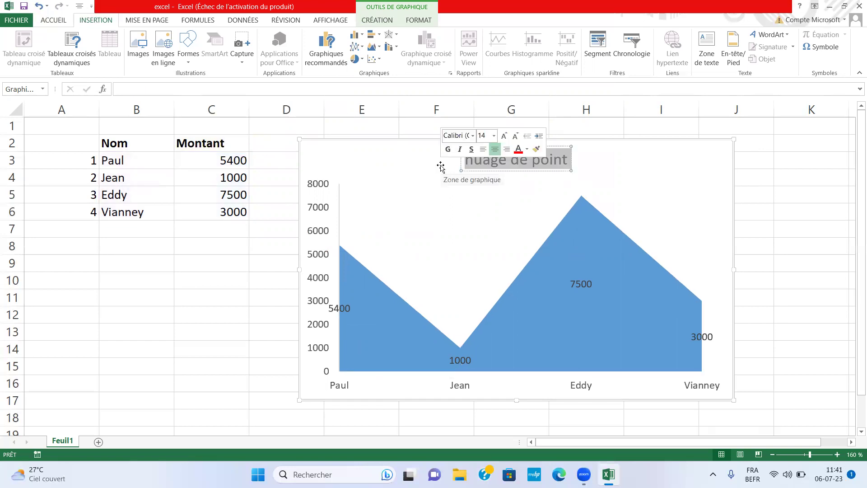
type("nuage ")
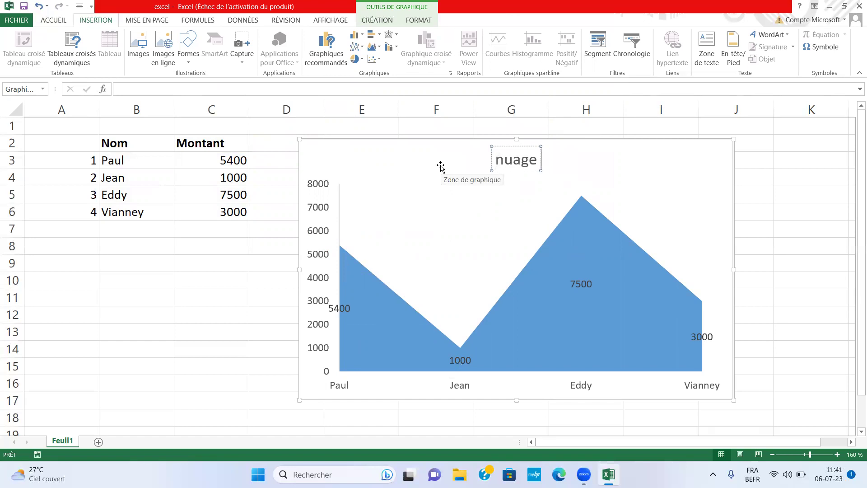
type("des ai")
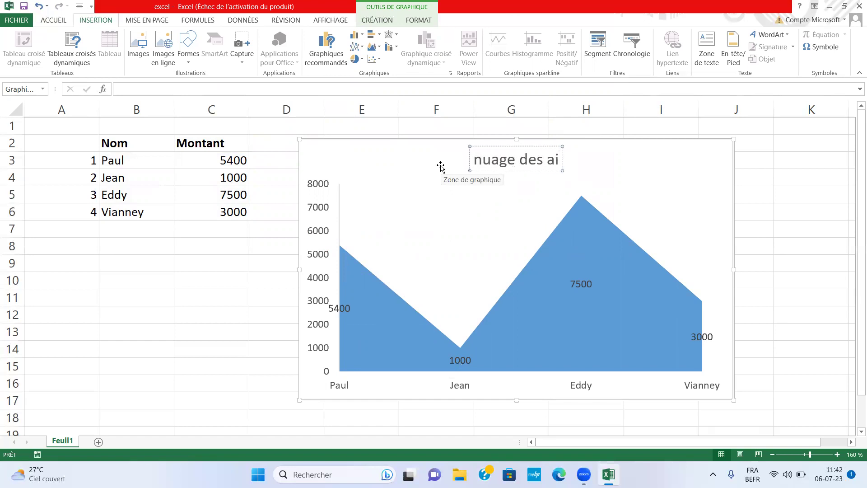
type("res")
left_click(450, 204)
left_click(413, 154)
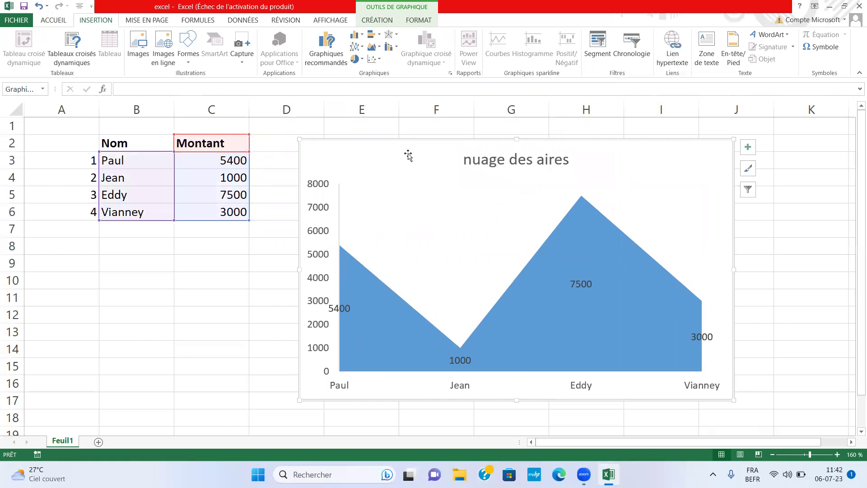
Try the dark grey chart style with drop lines on the area chart, and apply the dark gradient style with the bold title instead.
double_click(383, 156)
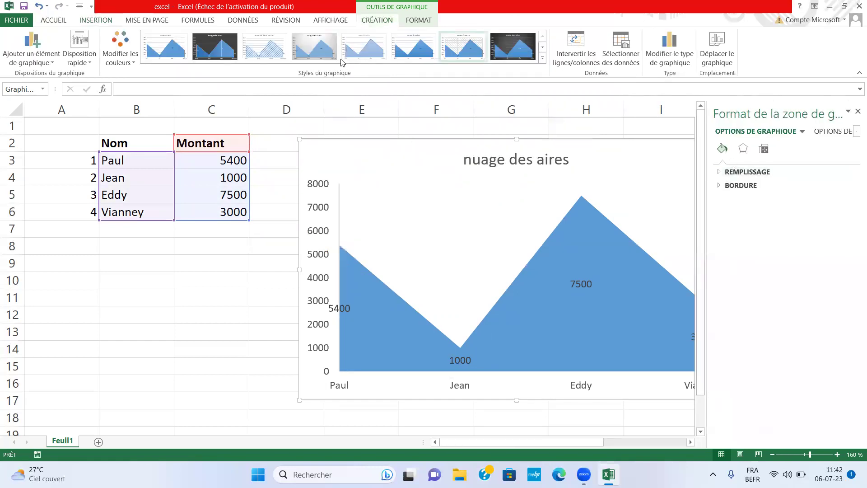
left_click(221, 45)
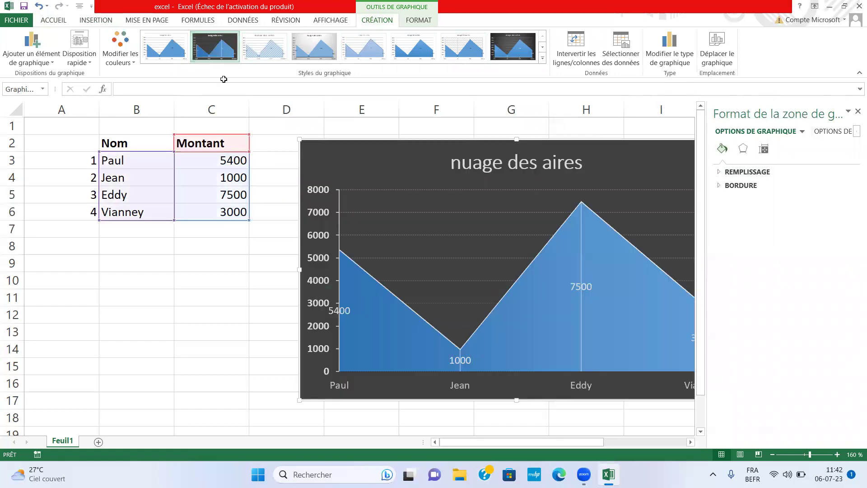
left_click(507, 46)
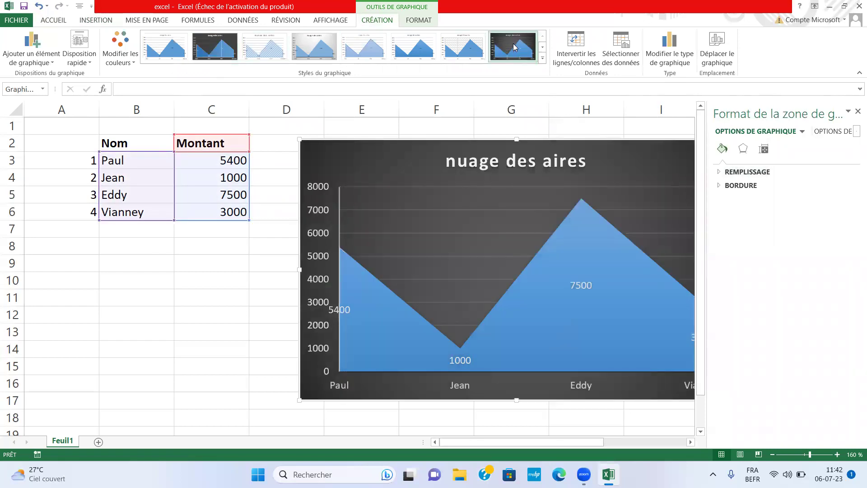
left_click(543, 58)
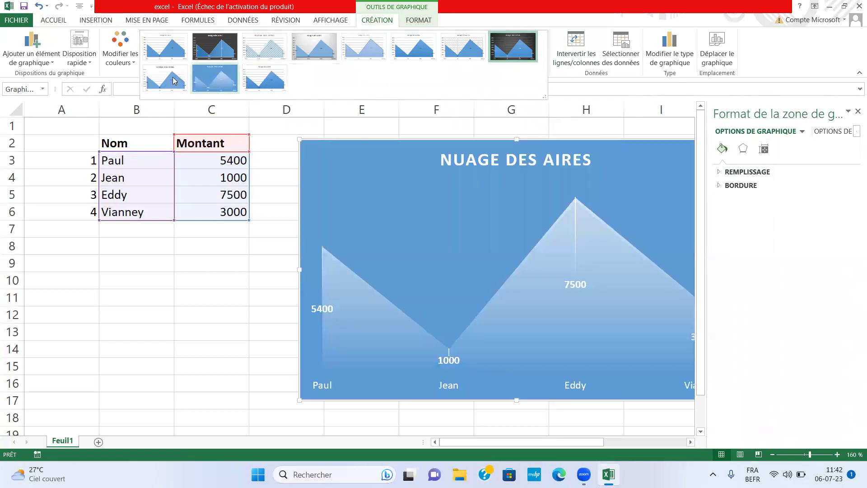
key("Escape")
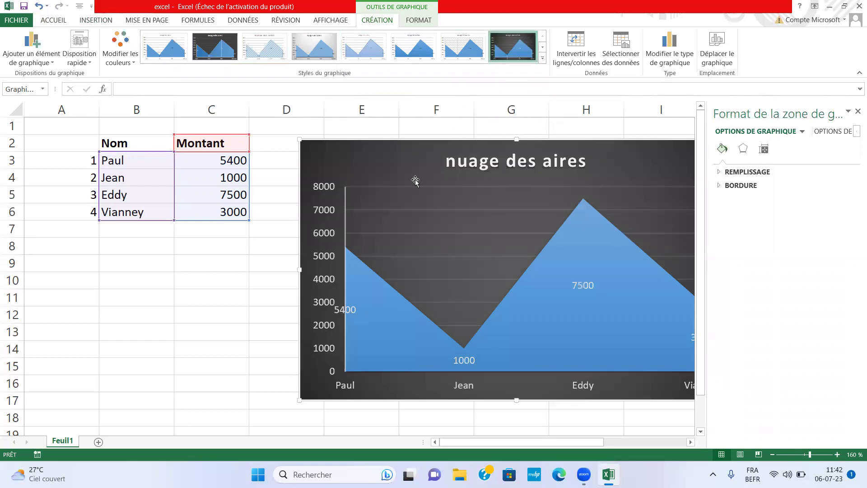
left_click(123, 143)
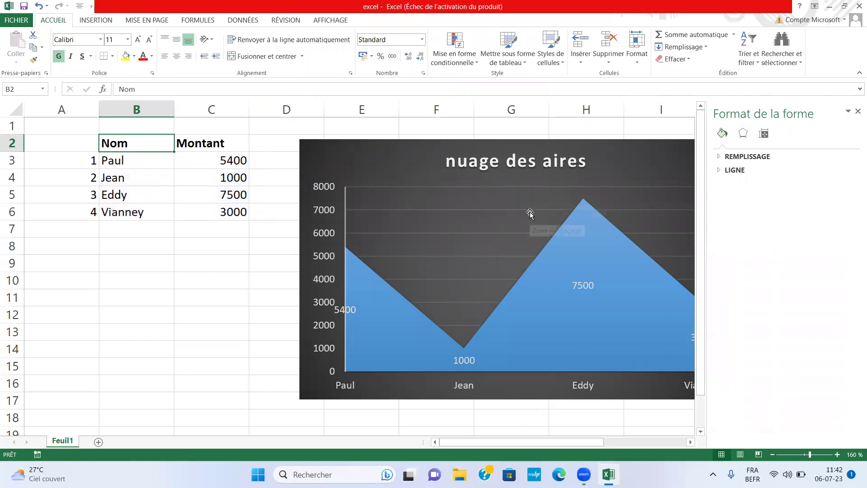
Move the area chart closer to the table so its whole plot shows, and close the shape formatting pane.
left_click(246, 226)
left_click(355, 146)
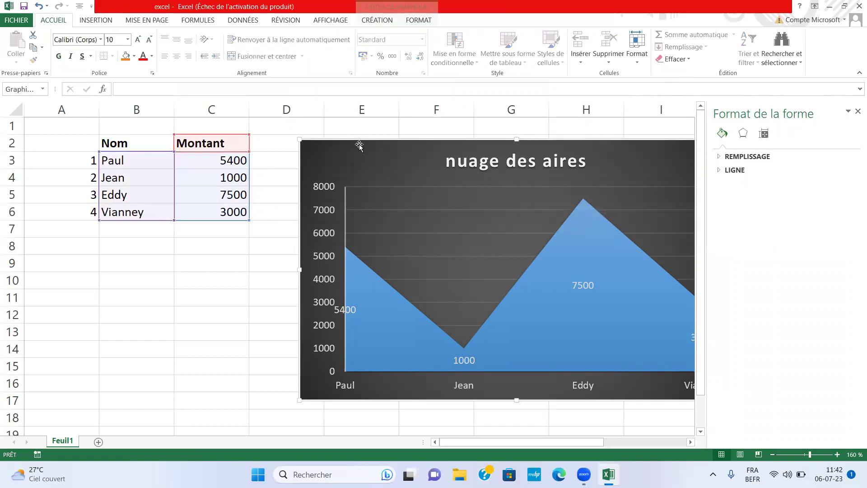
left_click_drag(362, 150, 285, 147)
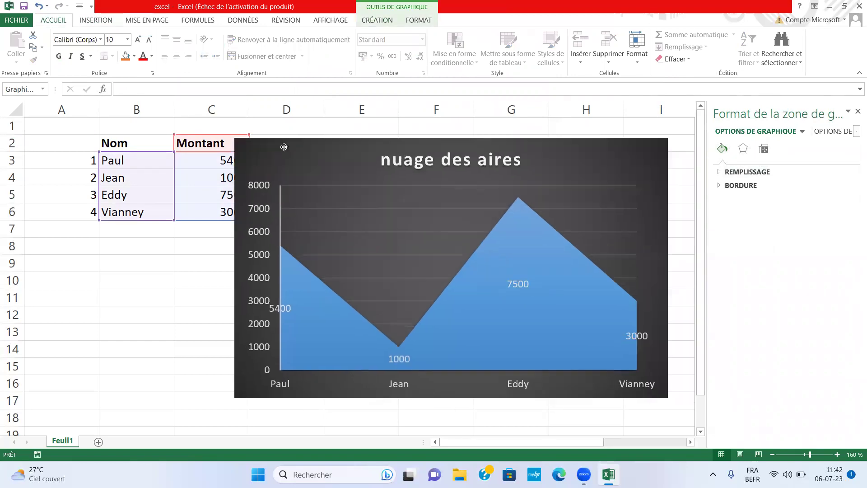
left_click(858, 111)
left_click(505, 150)
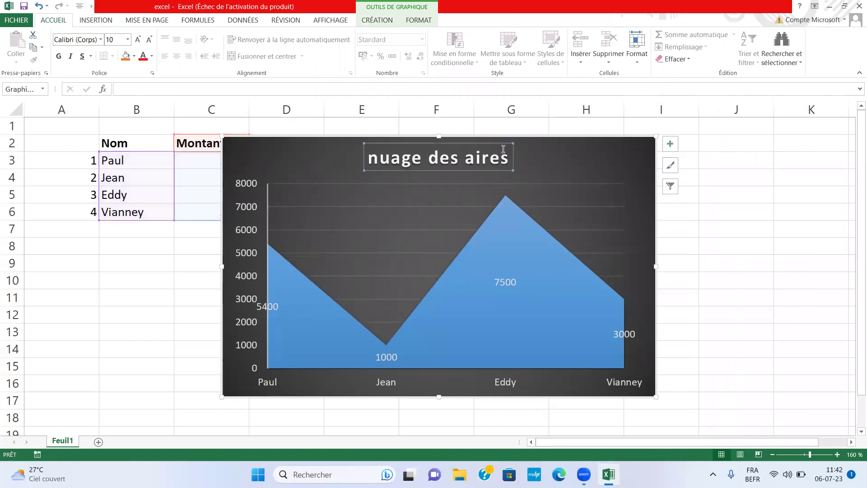
left_click(597, 153)
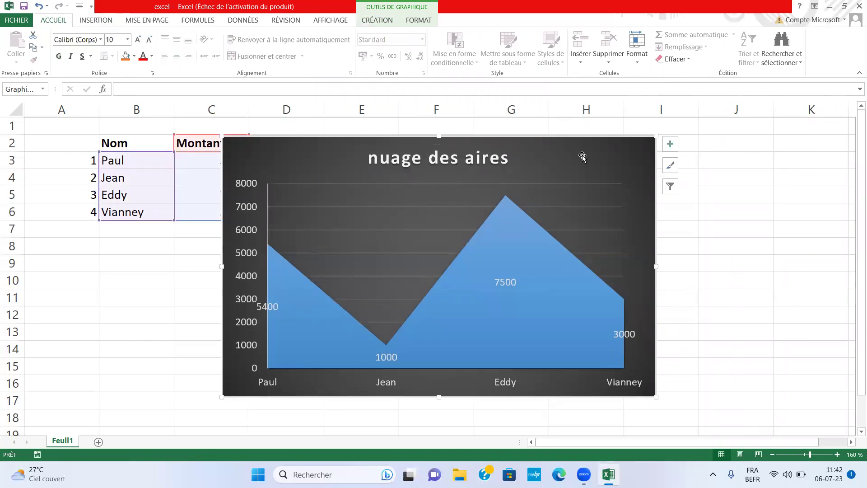
Preview other chart types, including the stacked column (Histogramme empilé), and change the area chart to clustered bars (Barres groupées).
right_click(583, 158)
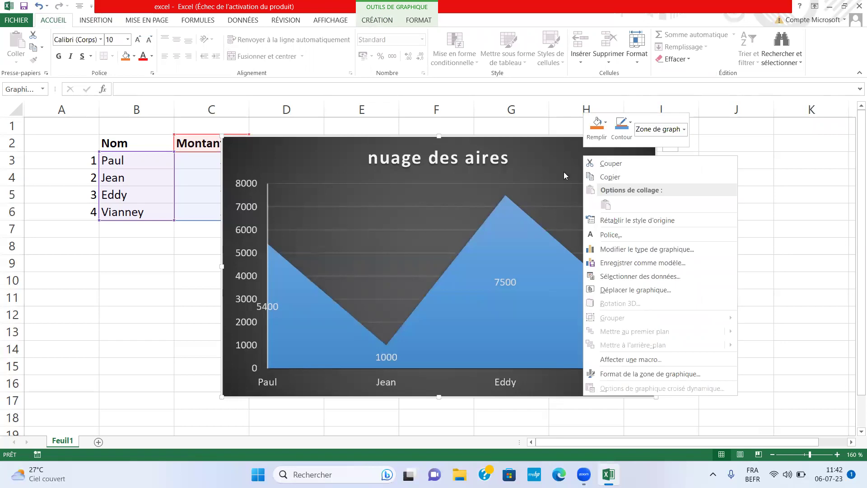
left_click(650, 249)
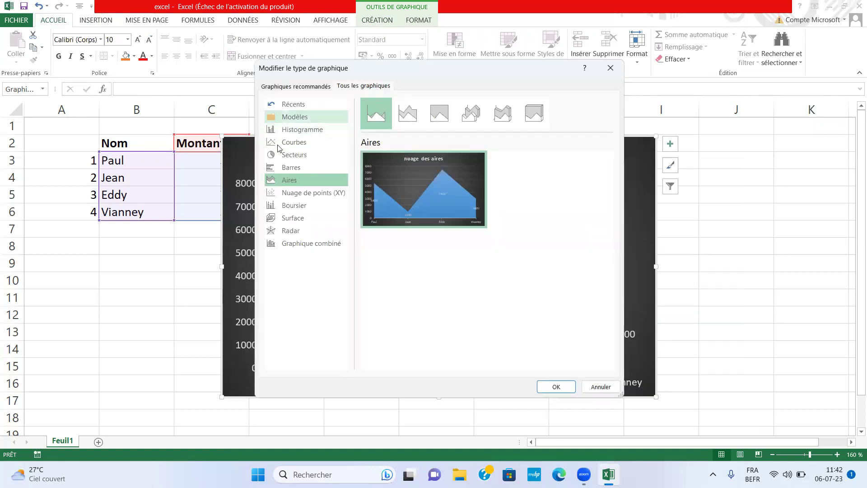
left_click(294, 245)
left_click(289, 168)
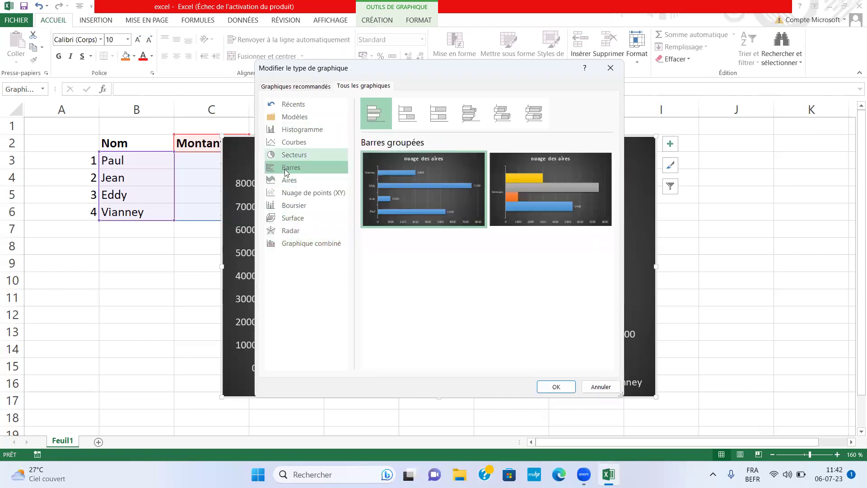
left_click(307, 158)
left_click(301, 144)
left_click(299, 130)
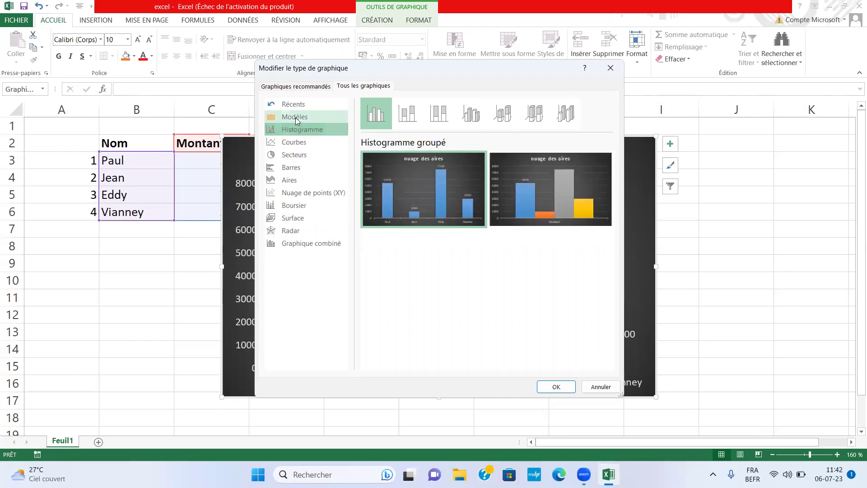
left_click(412, 118)
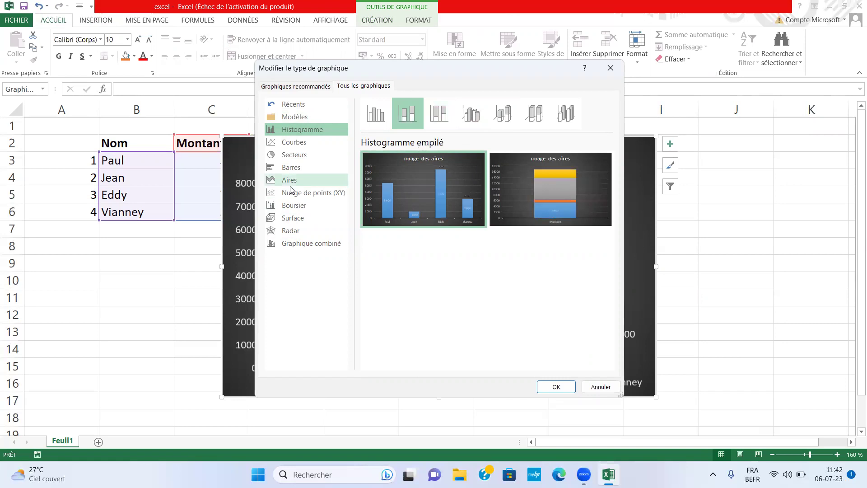
left_click(306, 167)
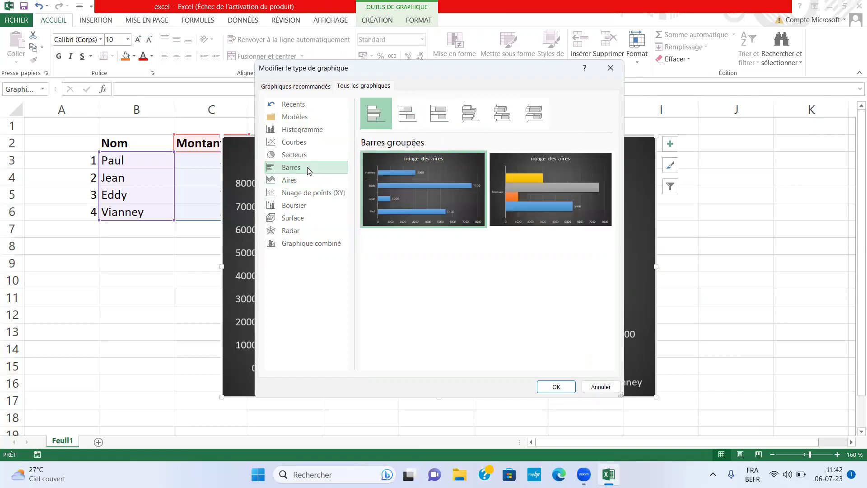
left_click(544, 385)
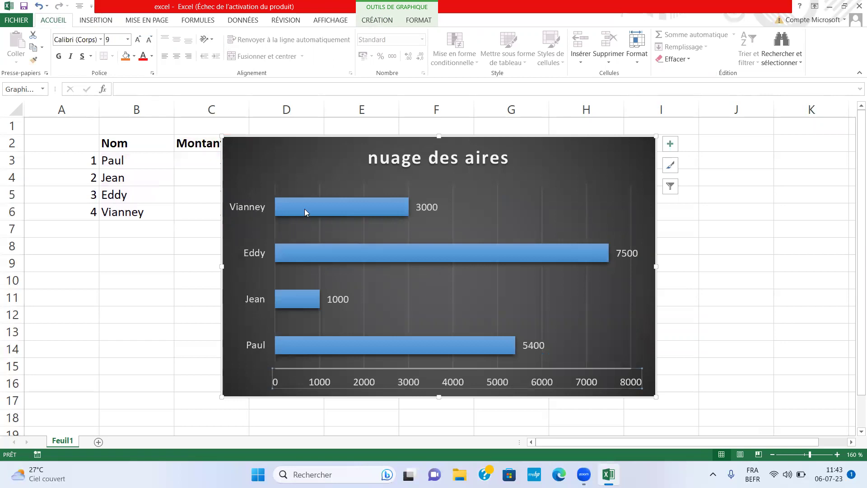
Move the bar chart clear of the table, so it spans columns D to J beside the amounts.
left_click(400, 250)
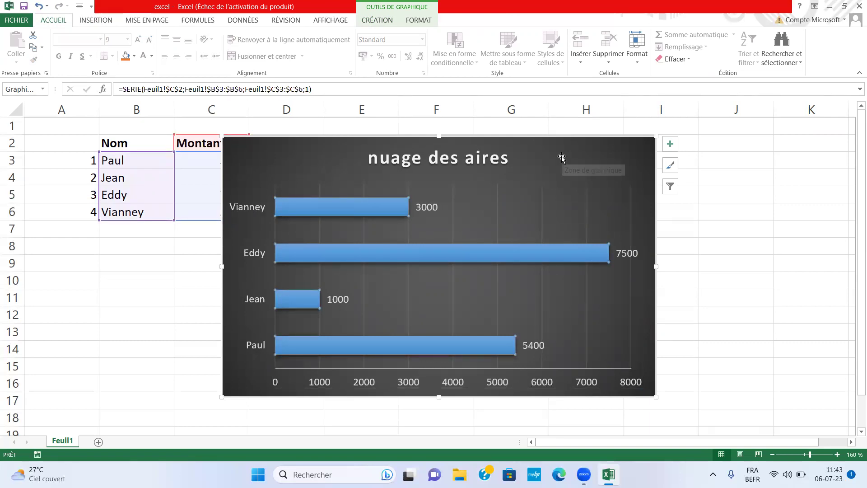
left_click_drag(553, 156, 568, 167)
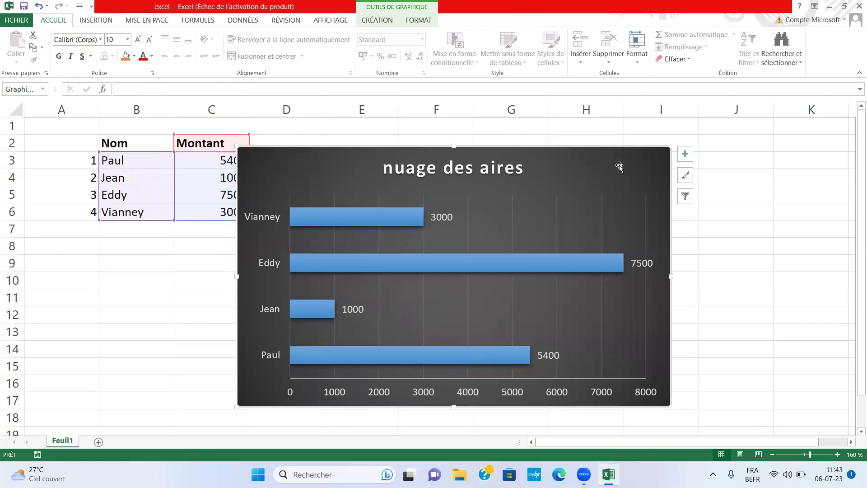
left_click_drag(620, 166, 654, 149)
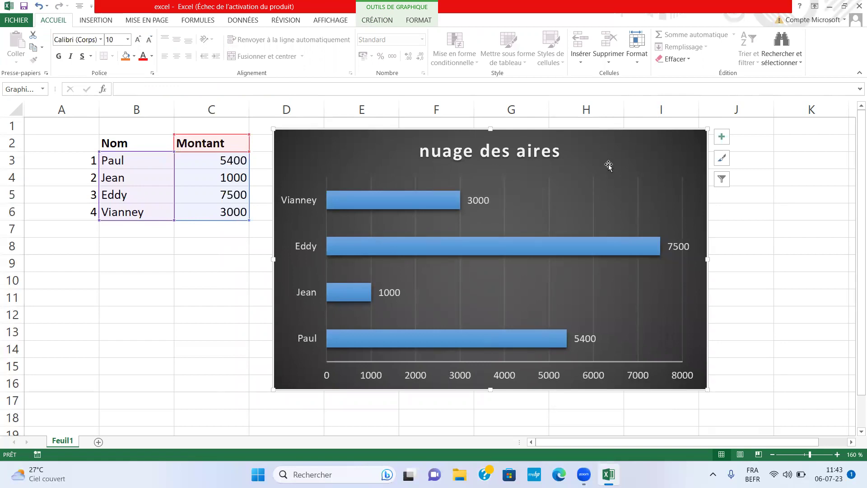
mouse_move(633, 153)
left_mouse_down()
mouse_move(582, 178)
mouse_move(651, 158)
left_mouse_up()
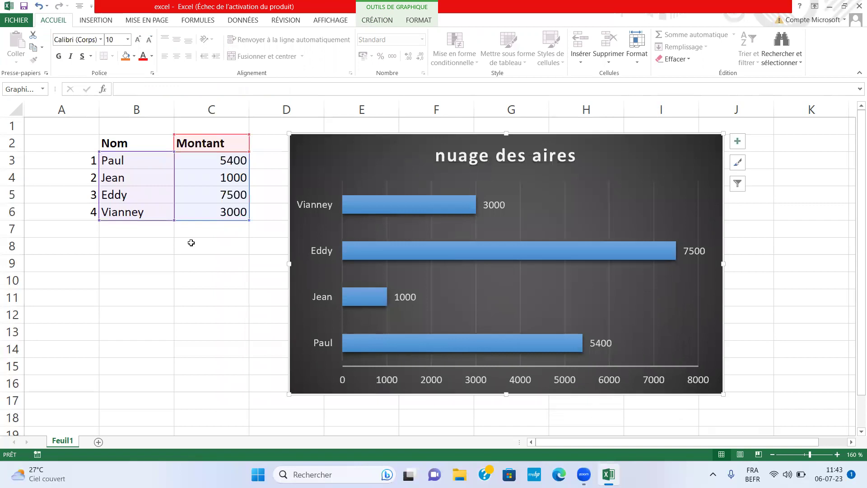